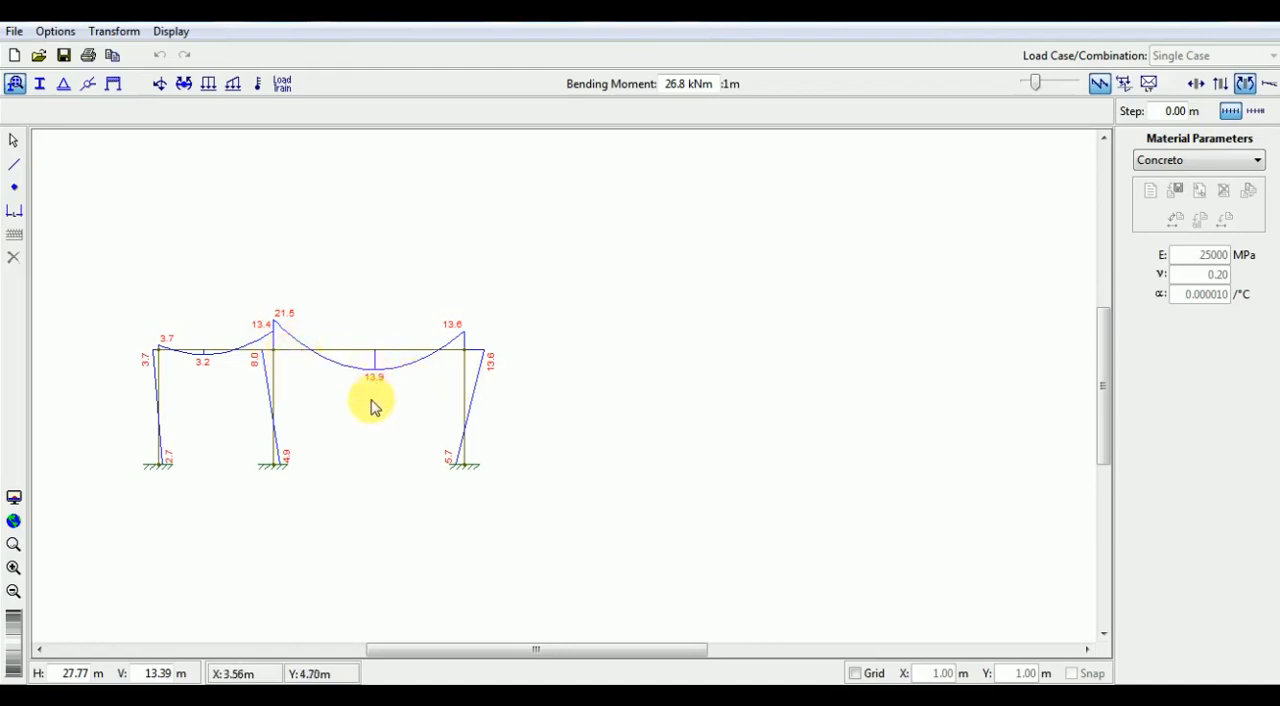
- Select the whole loaded frame and duplicate it 11 m horizontally, using the 1 m grid with snap enabled
{"action": "left_click", "coordinate": [147, 270]}
{"action": "left_click_drag", "start_coordinate": [117, 263], "coordinate": [534, 508]}
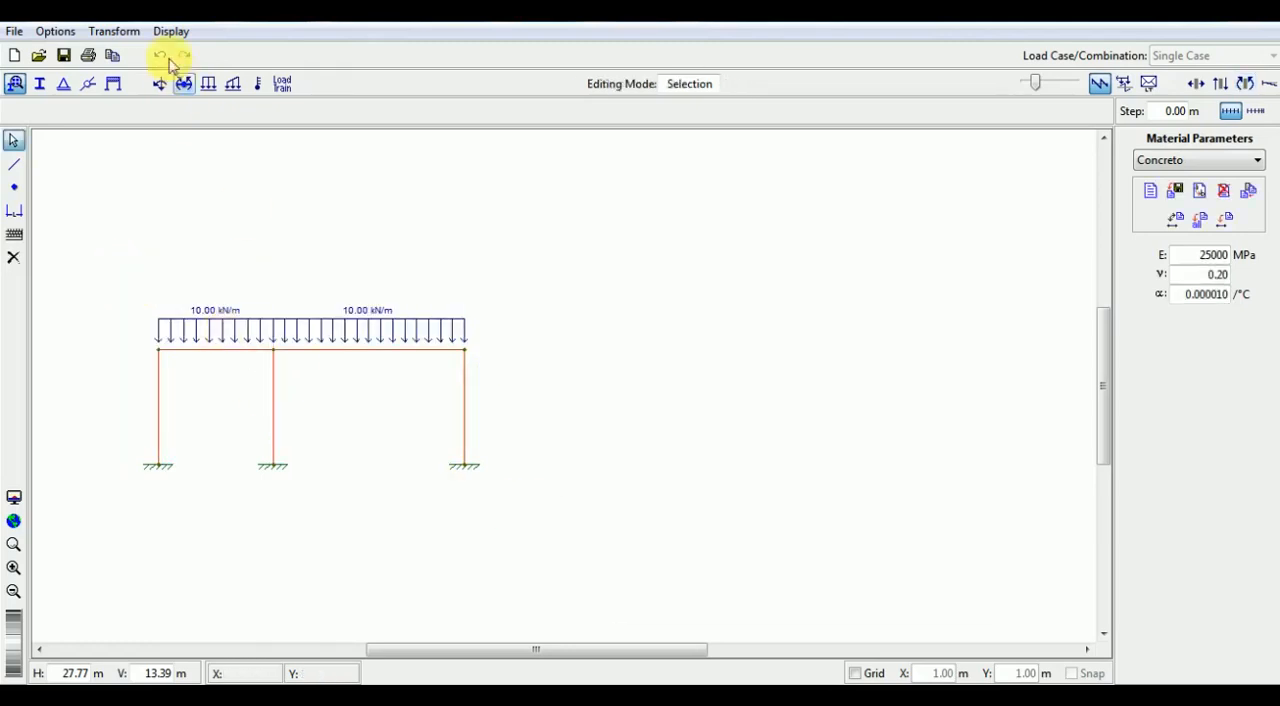
{"action": "left_click", "coordinate": [114, 31]}
{"action": "left_click", "coordinate": [123, 52]}
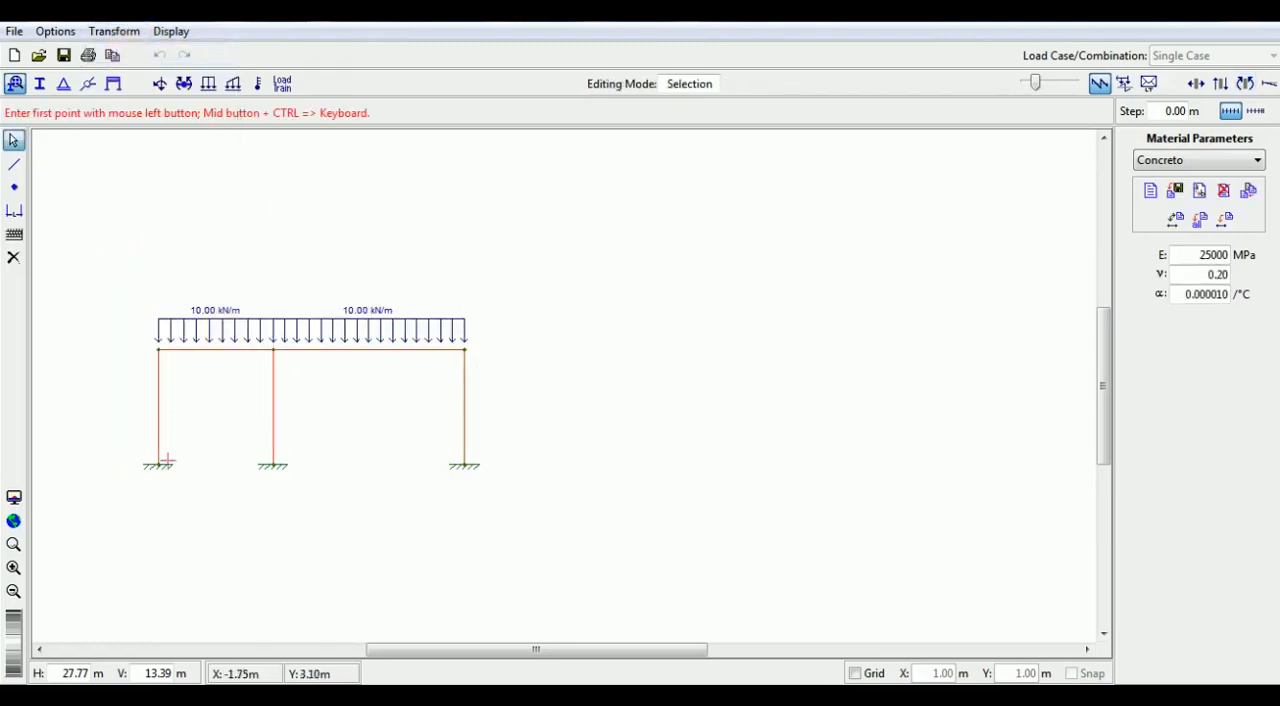
{"action": "left_click", "coordinate": [158, 466]}
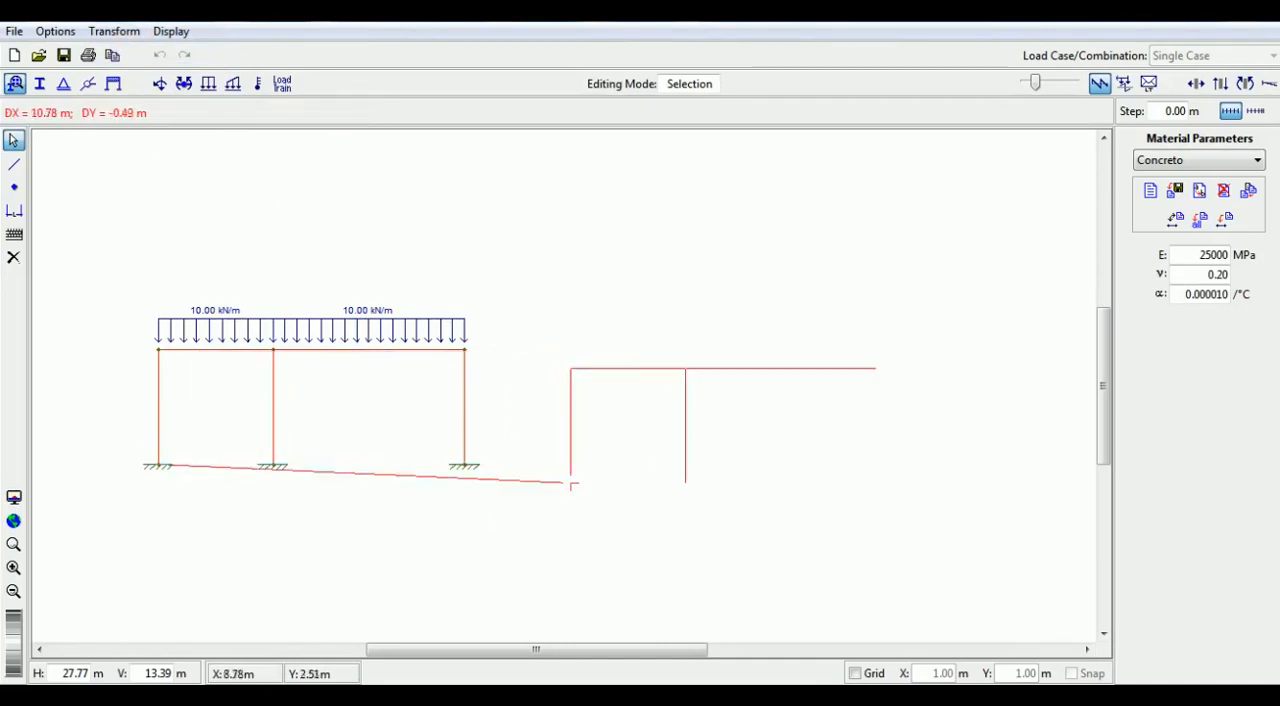
{"action": "left_click", "coordinate": [856, 673]}
{"action": "left_click", "coordinate": [1071, 673]}
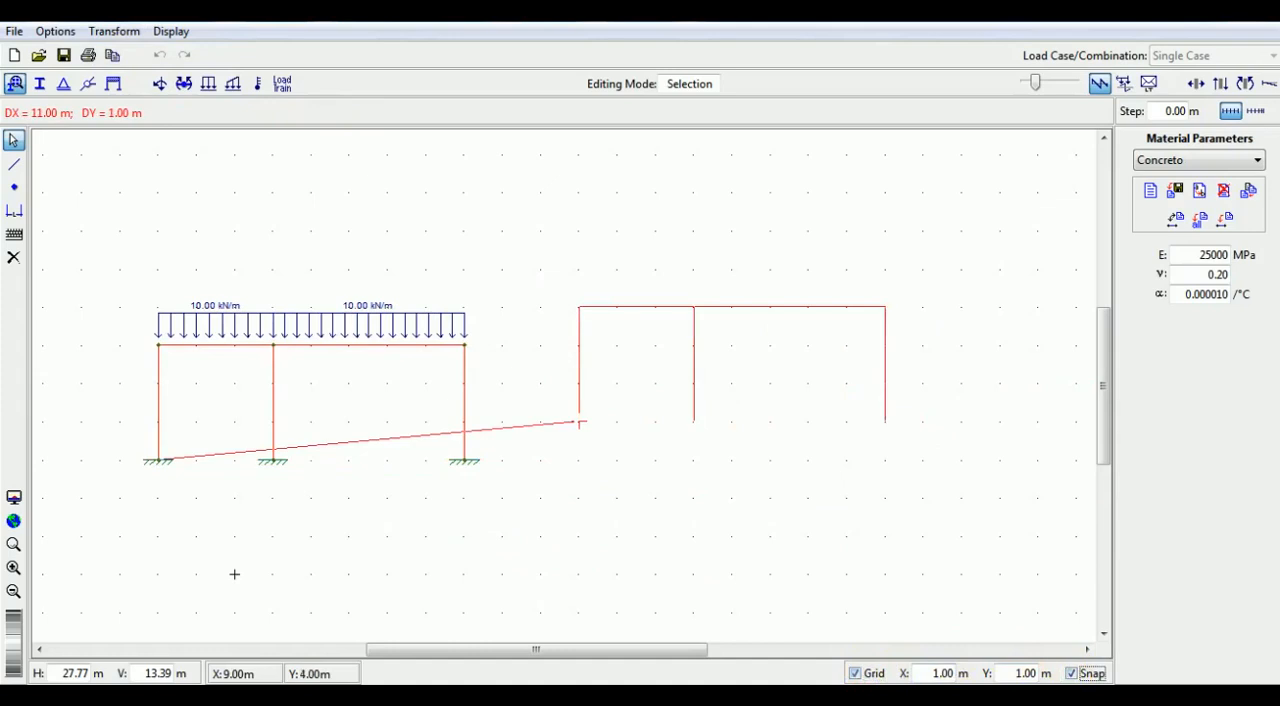
{"action": "left_click", "coordinate": [580, 462]}
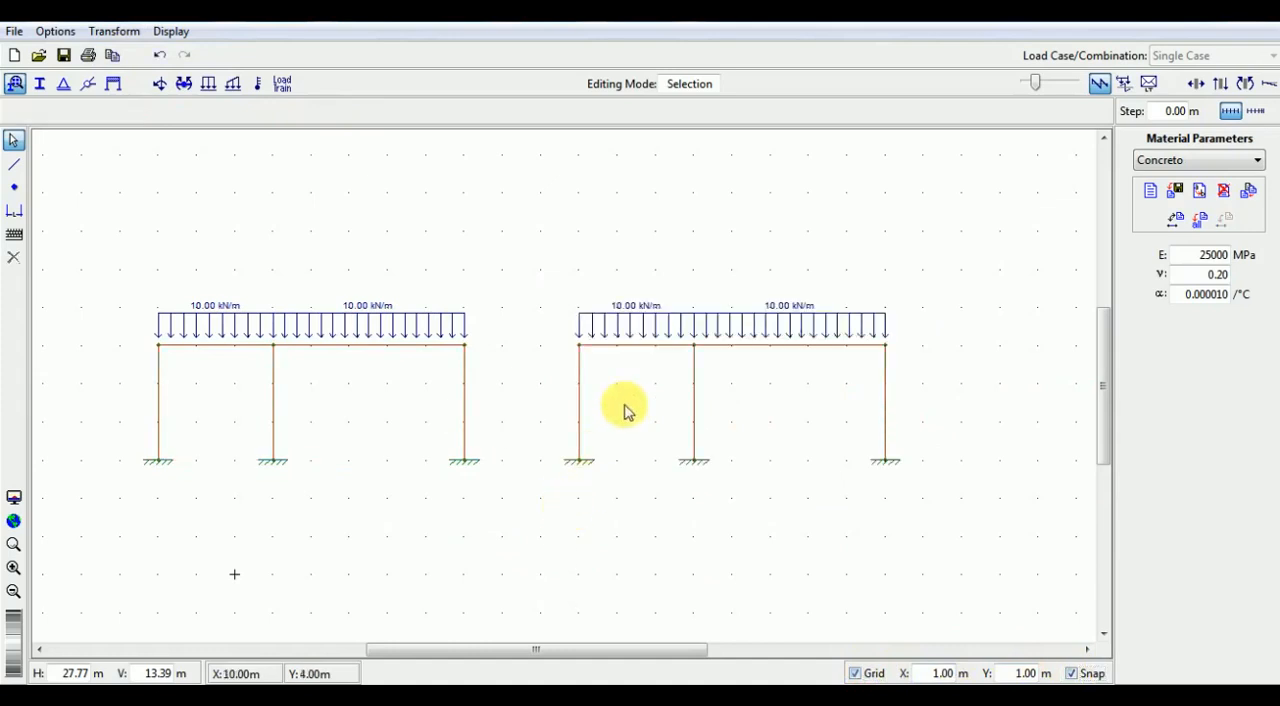
- Assign the 20x50i section to the shorter, left beam span of the second frame
{"action": "left_click", "coordinate": [39, 85]}
{"action": "left_click", "coordinate": [1168, 161]}
{"action": "left_click", "coordinate": [1186, 208]}
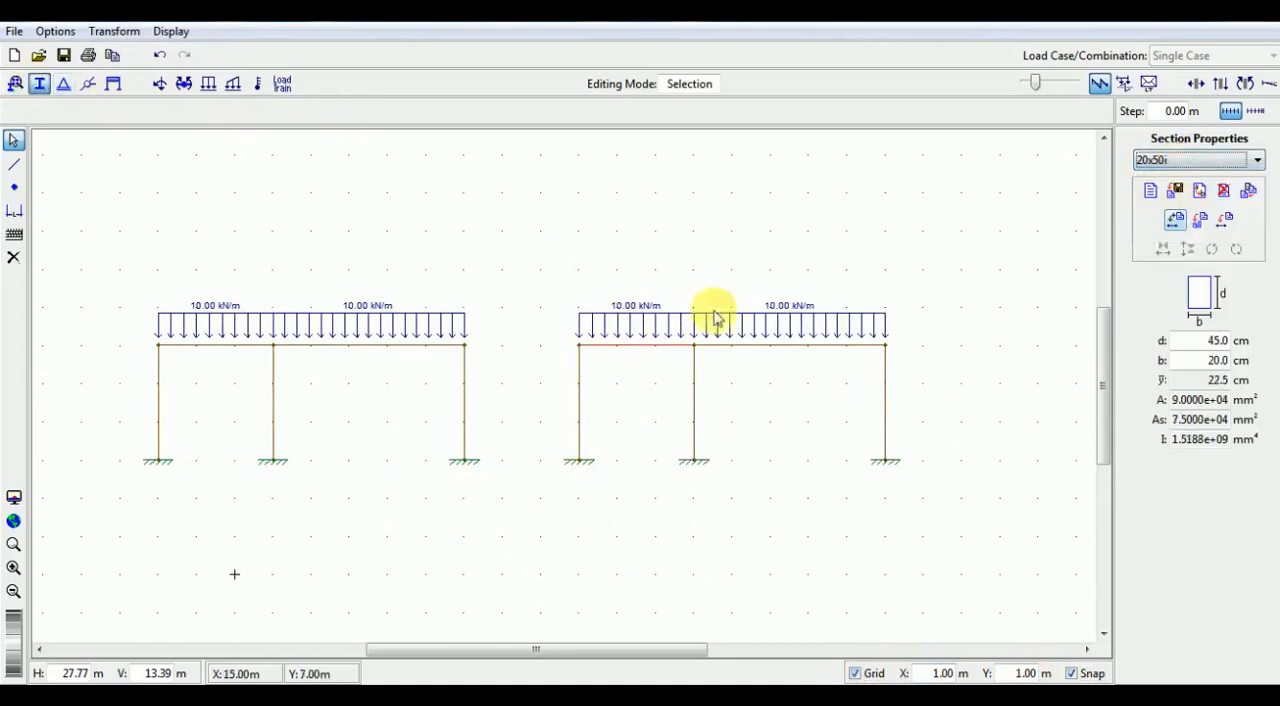
{"action": "left_click", "coordinate": [1228, 220]}
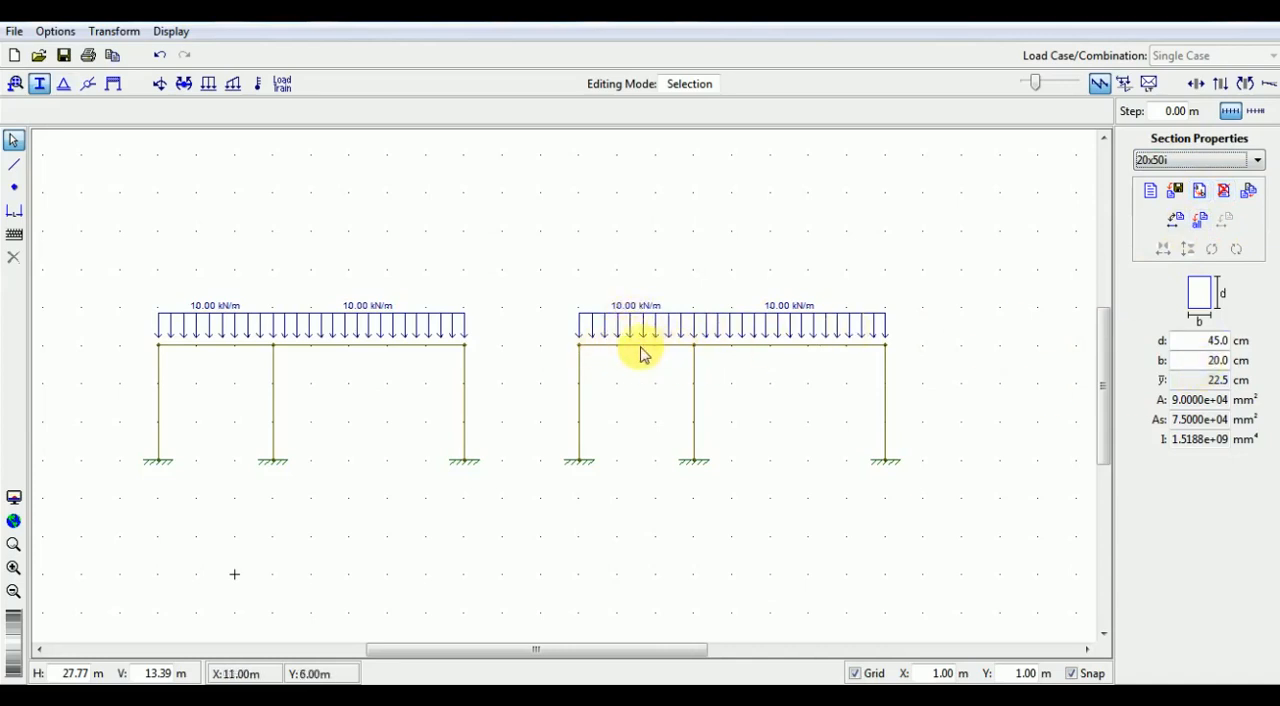
- Assign the 20x50ii section to the longer, right beam span of the second frame
{"action": "left_click", "coordinate": [774, 347]}
{"action": "left_click", "coordinate": [1205, 160]}
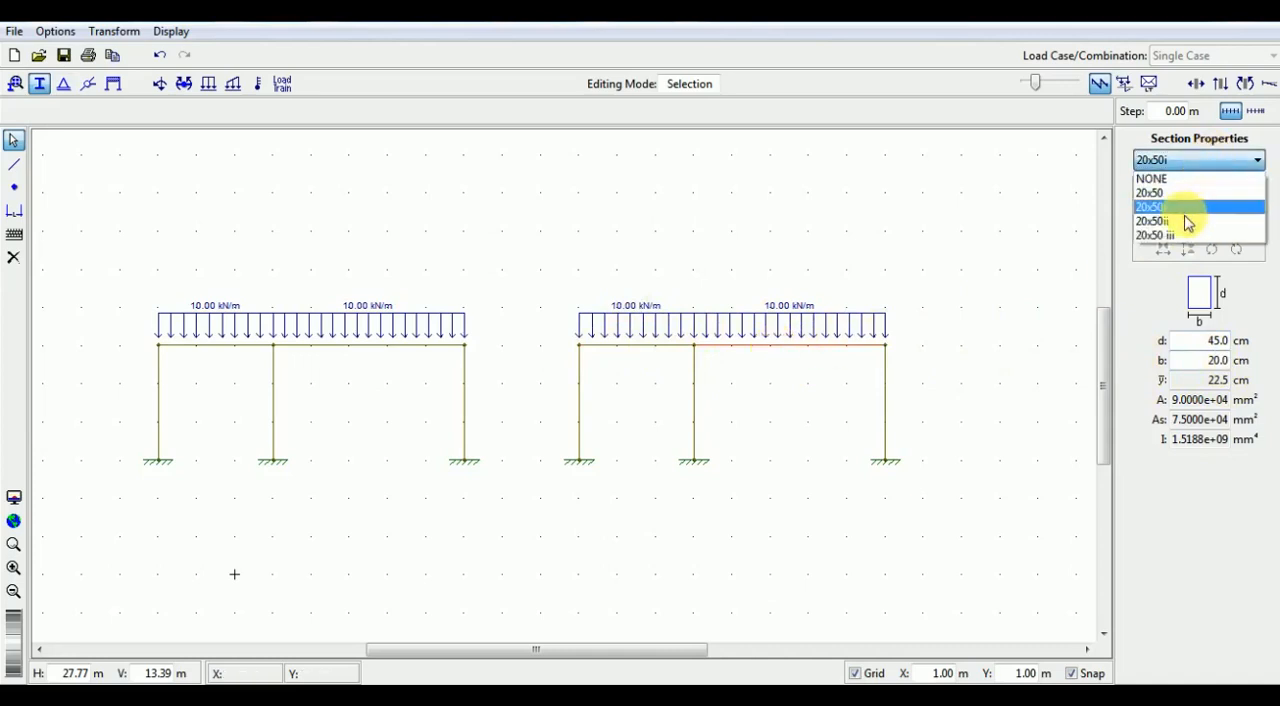
{"action": "left_click", "coordinate": [1188, 222]}
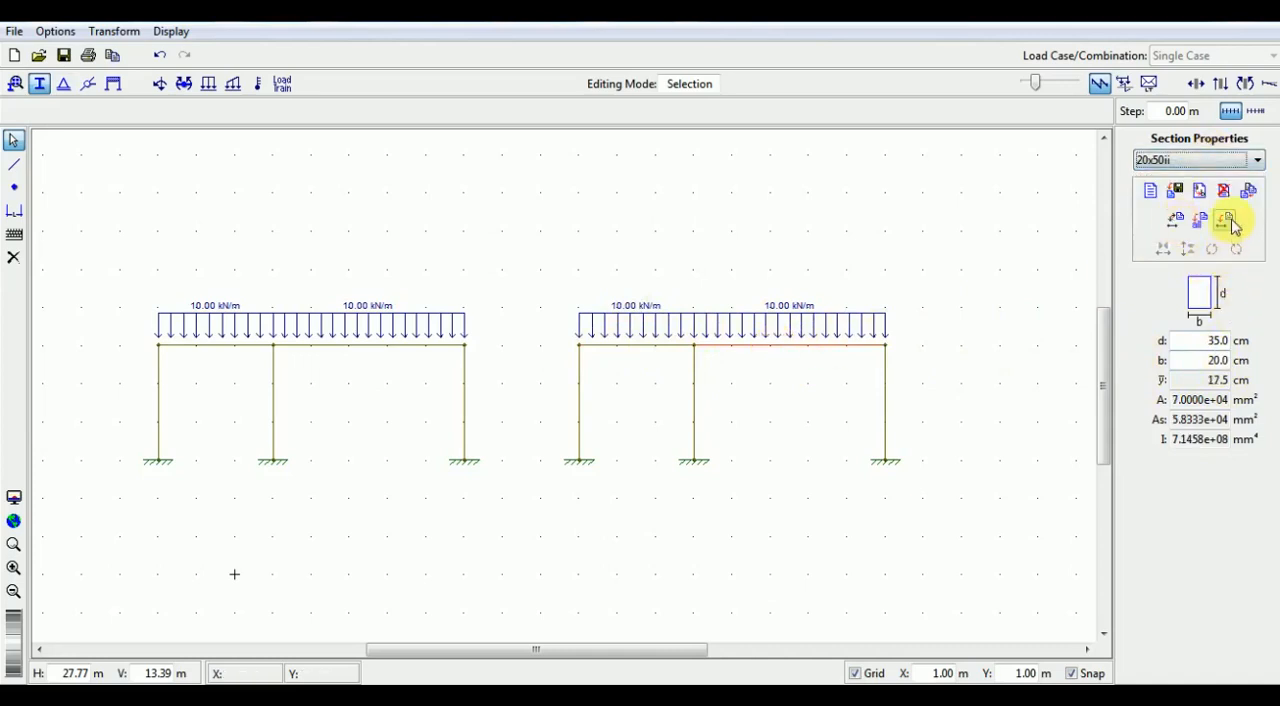
{"action": "left_click", "coordinate": [1225, 218]}
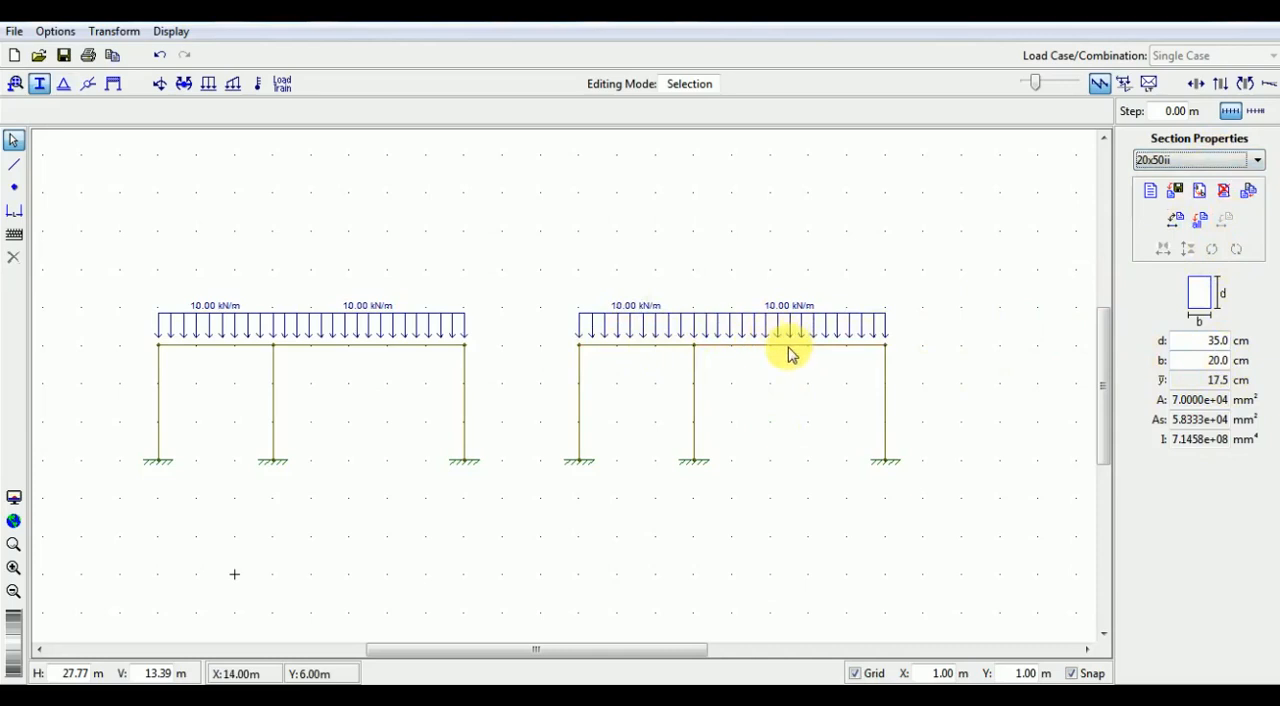
{"action": "left_click", "coordinate": [1150, 190]}
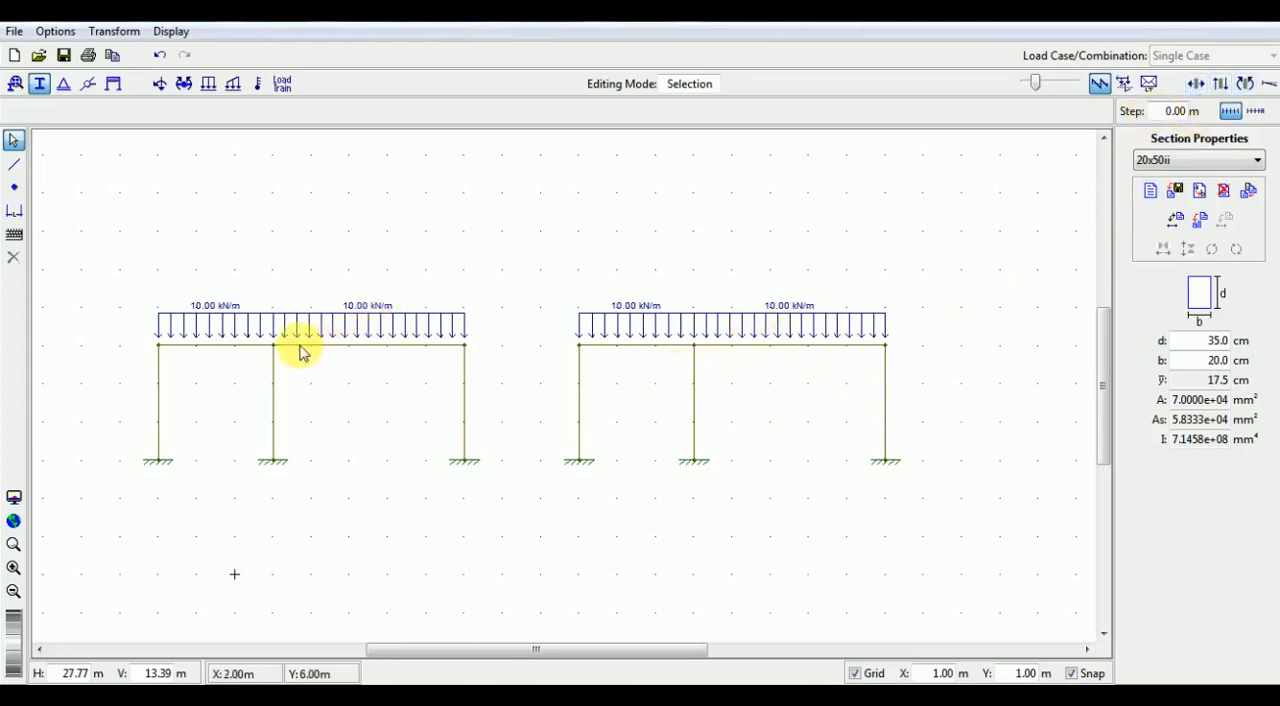
- Query the deformed configuration on both beam spans of the second frame, and display the bending moment diagrams
{"action": "left_click", "coordinate": [1249, 90]}
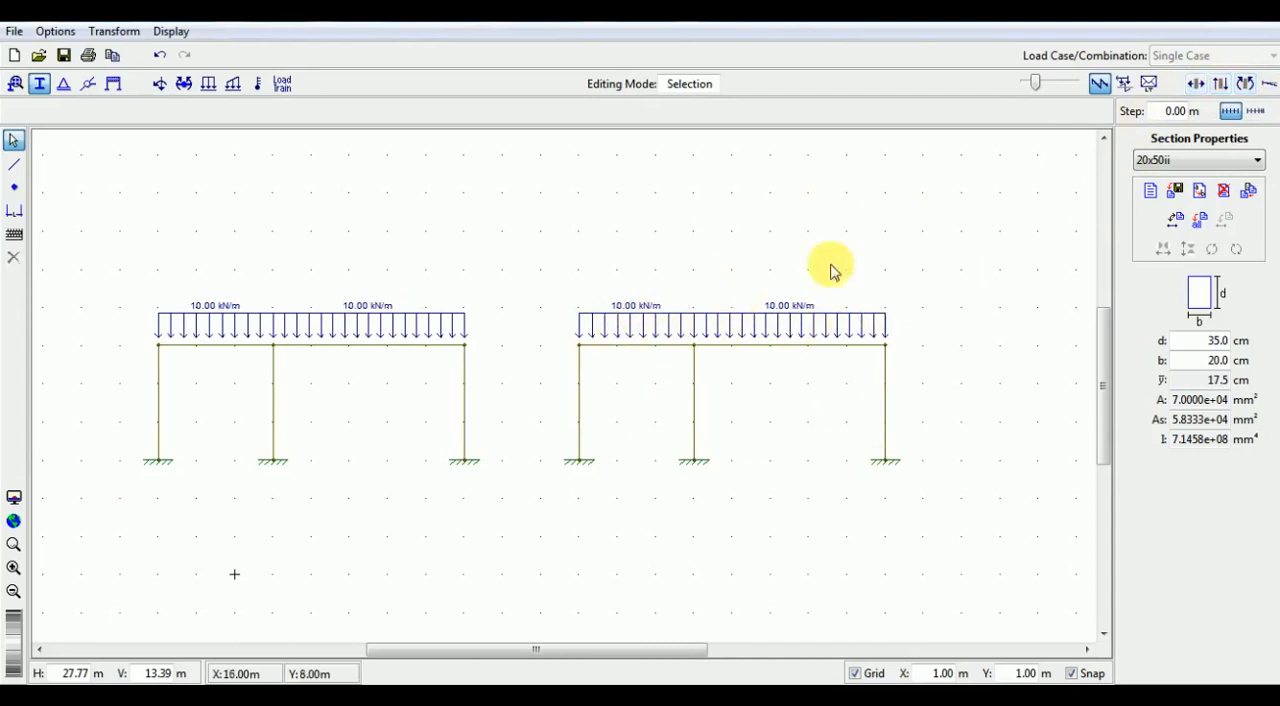
{"action": "left_click", "coordinate": [1268, 84]}
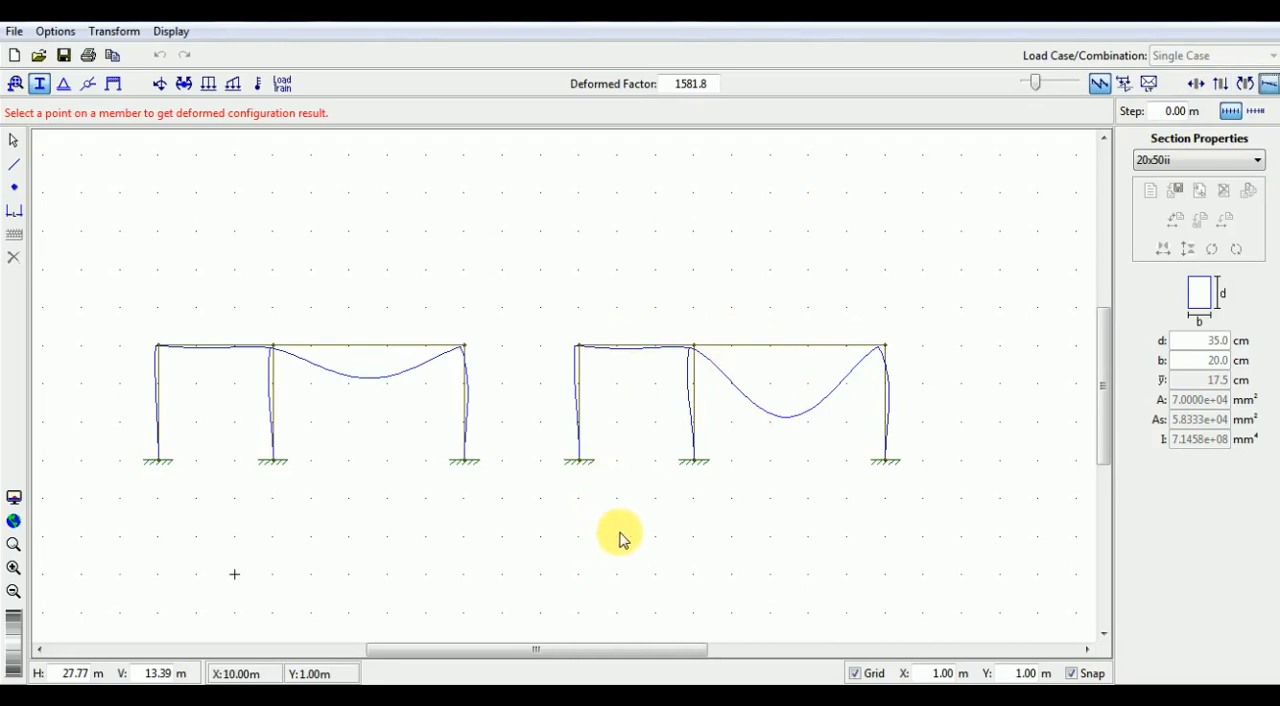
{"action": "left_click", "coordinate": [628, 351]}
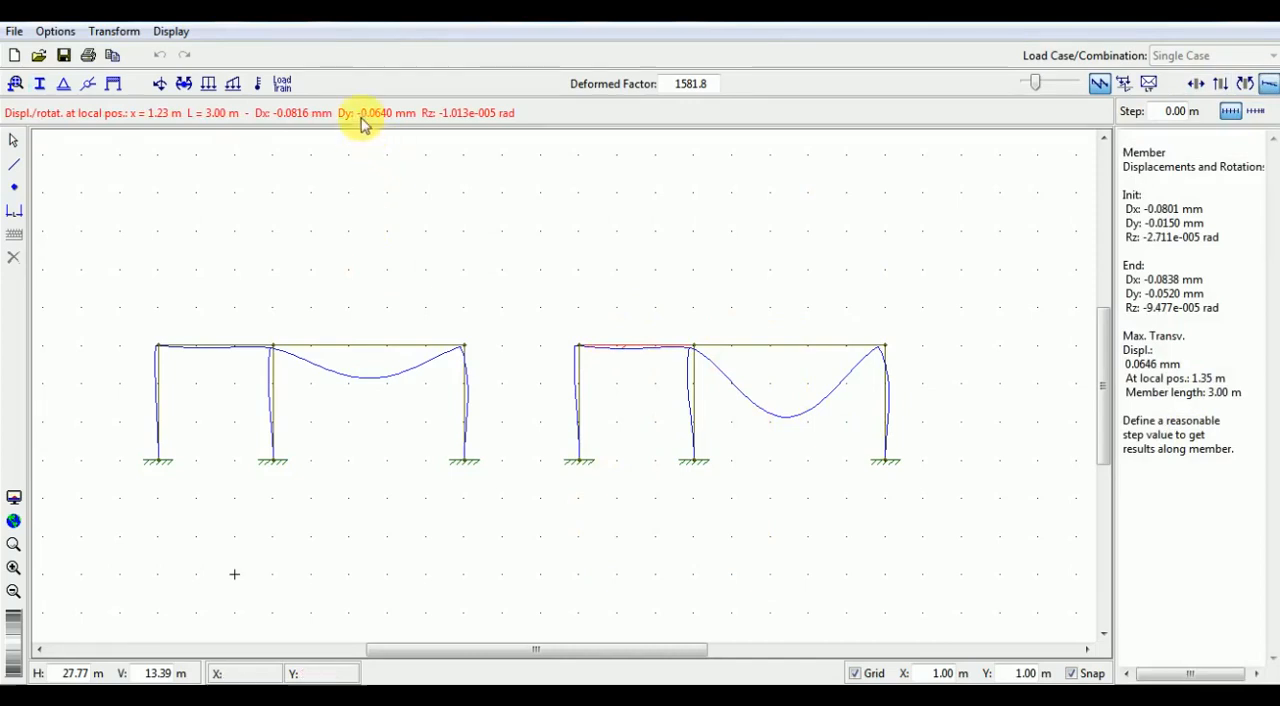
{"action": "left_click", "coordinate": [787, 348]}
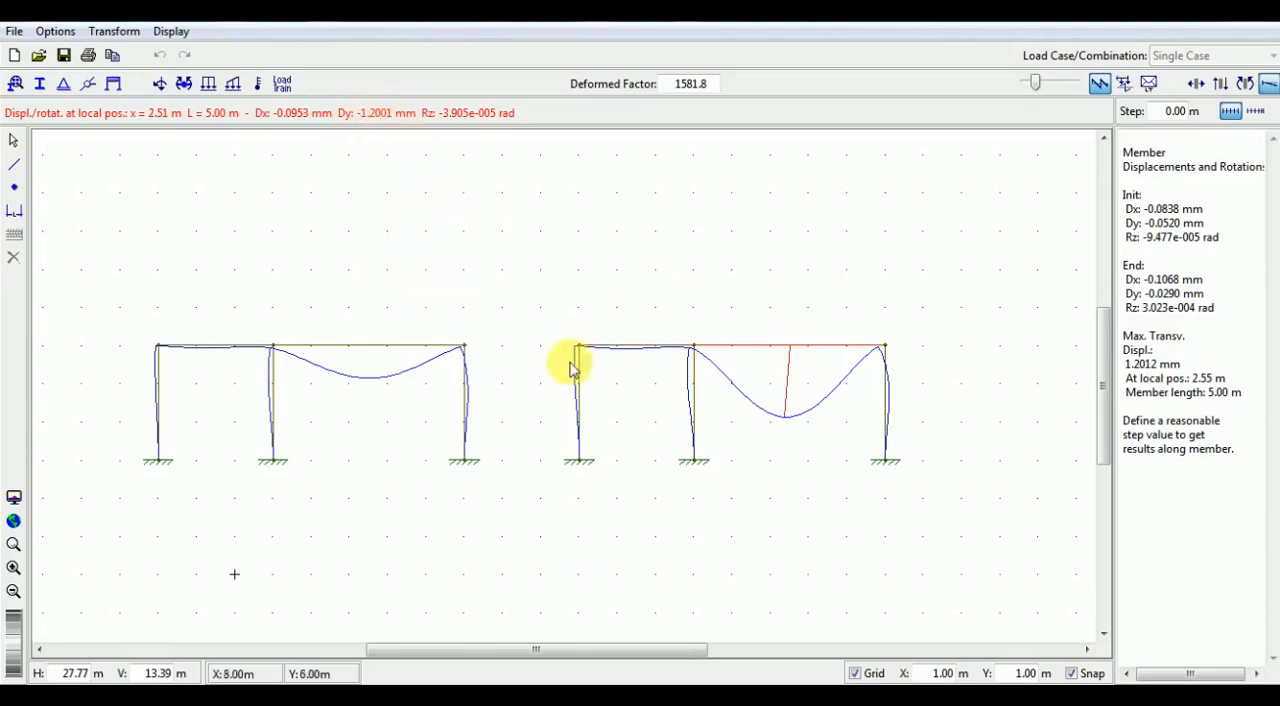
{"action": "left_click", "coordinate": [597, 376]}
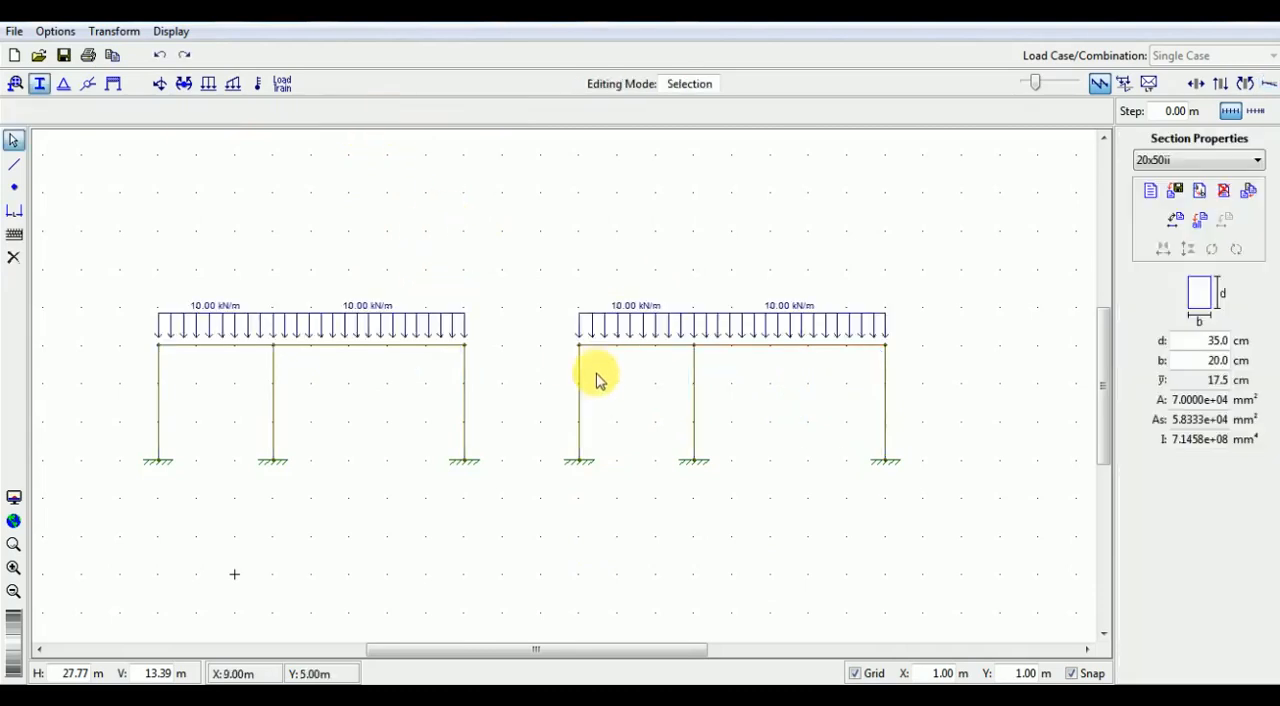
{"action": "left_click", "coordinate": [1245, 83]}
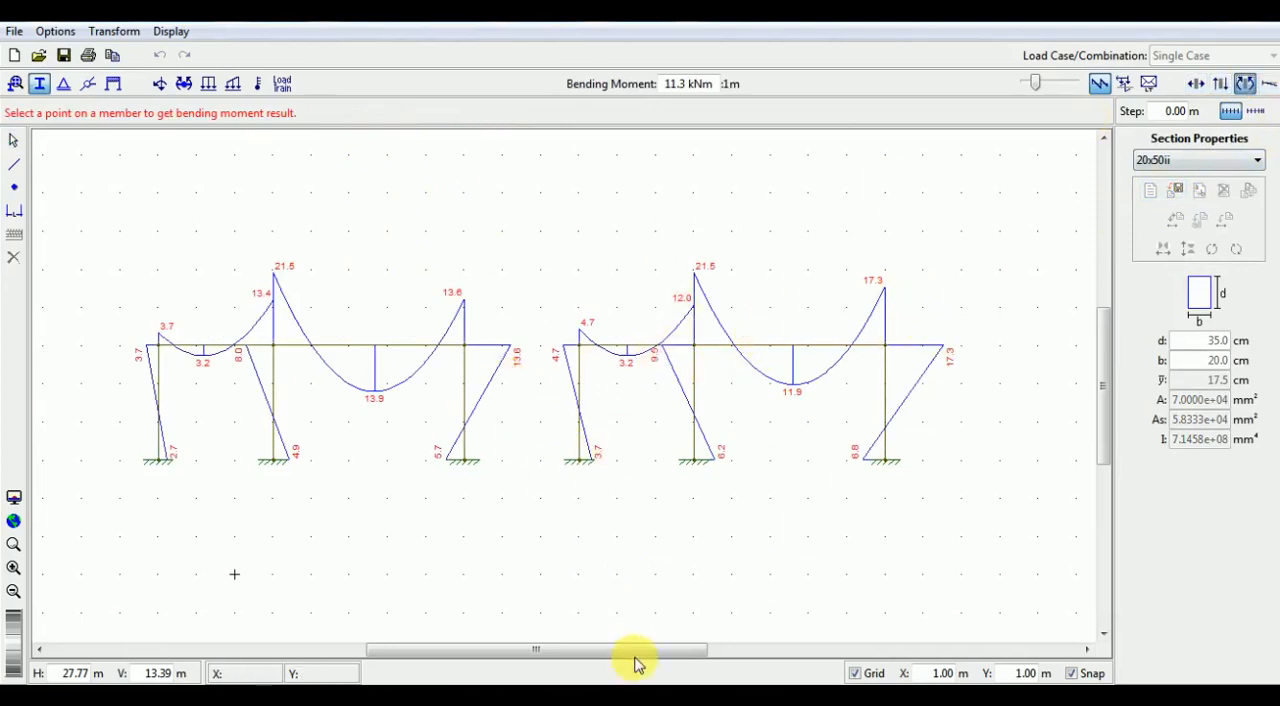
- Select the entire second frame and duplicate it 11 m horizontally from its left support
{"action": "left_click_drag", "start_coordinate": [634, 650], "coordinate": [692, 650]}
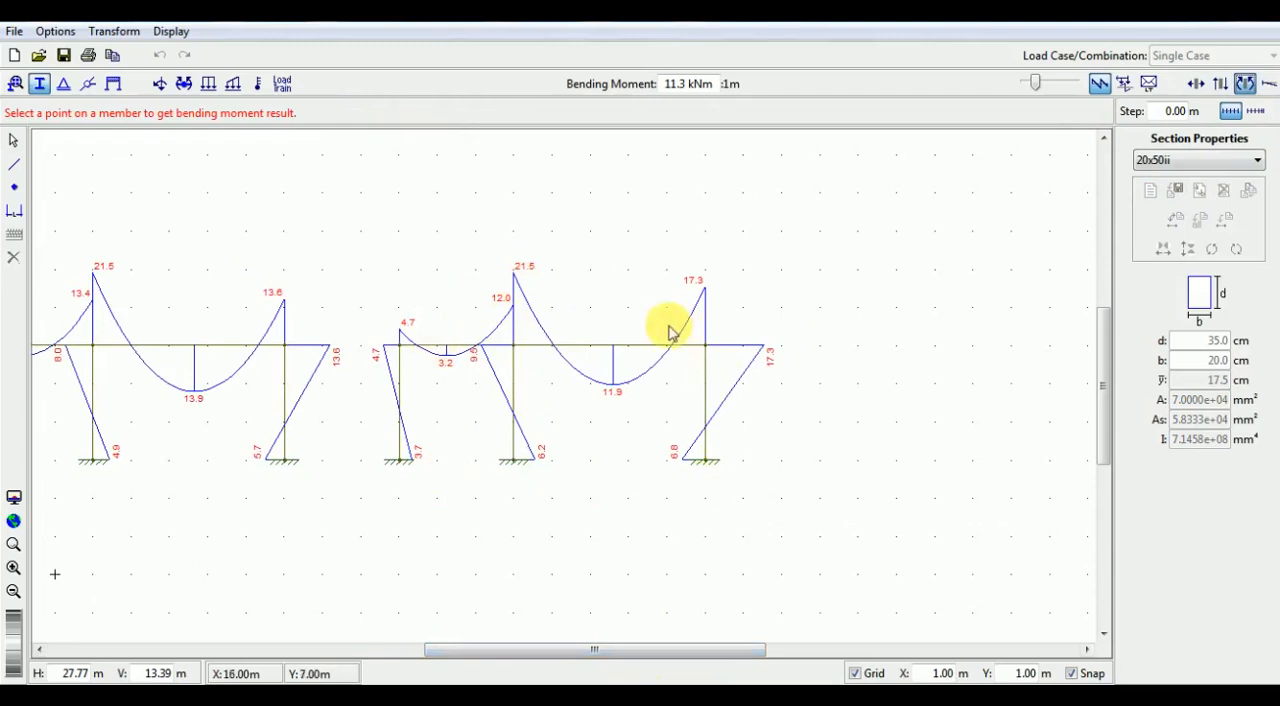
{"action": "left_click_drag", "start_coordinate": [368, 268], "coordinate": [806, 529]}
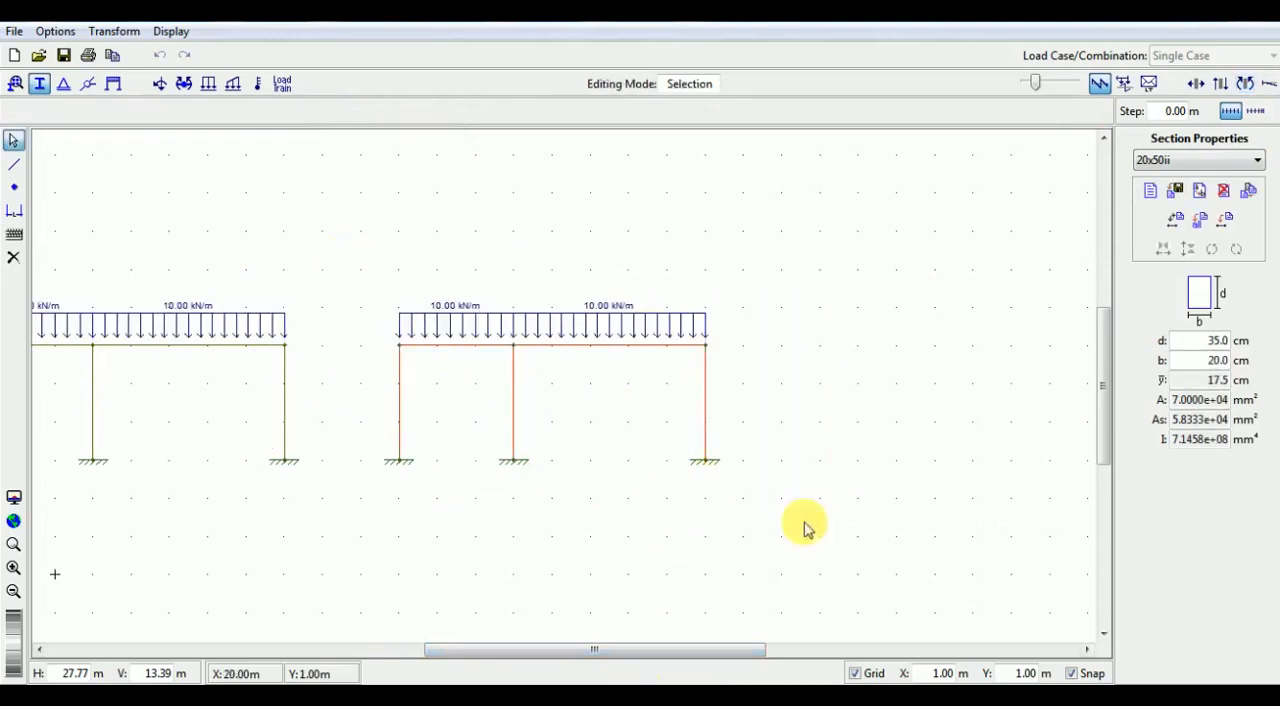
{"action": "left_click", "coordinate": [114, 31]}
{"action": "left_click", "coordinate": [128, 53]}
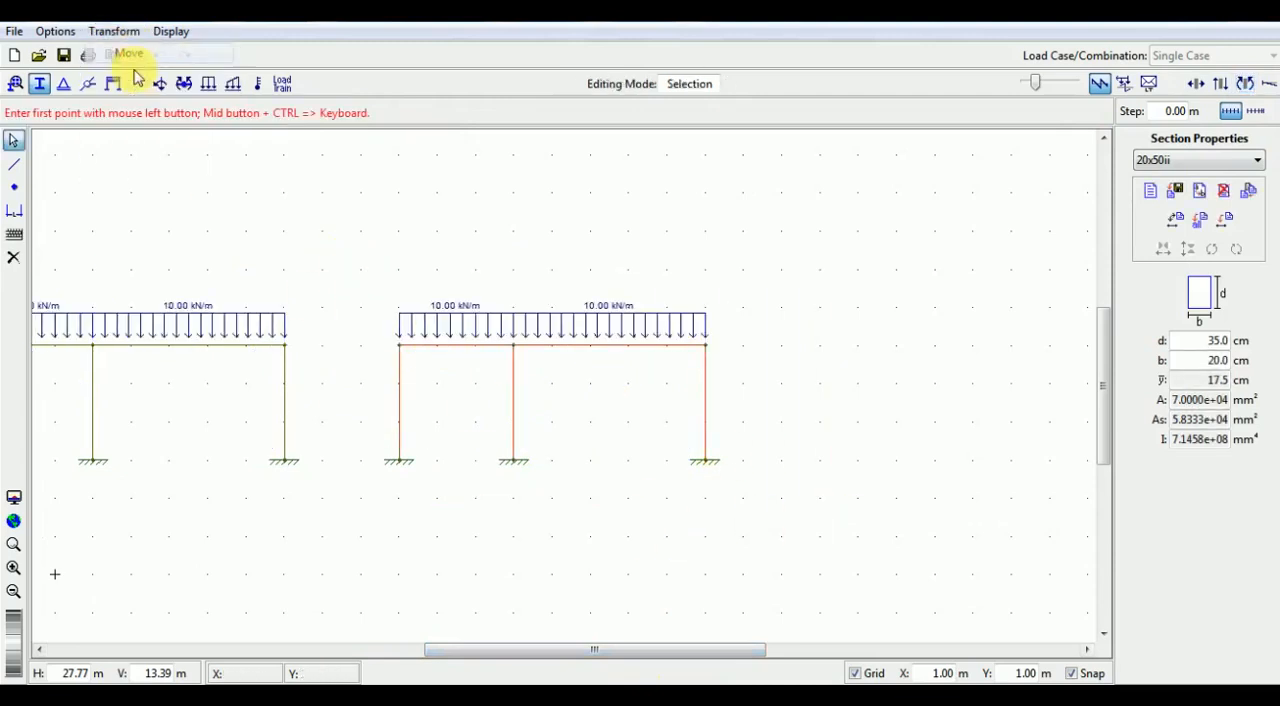
{"action": "left_click", "coordinate": [399, 461]}
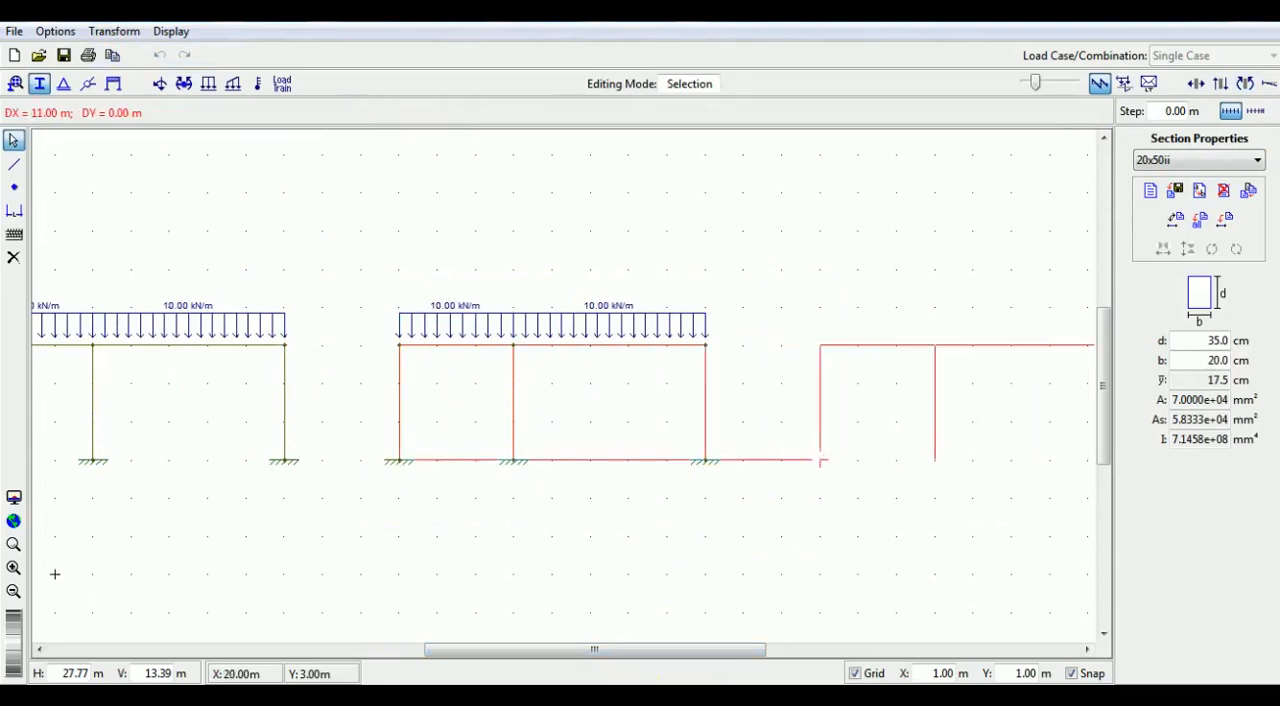
{"action": "left_click", "coordinate": [820, 461]}
- Display the bending moment diagrams of the second and third frames, reducing the diagram scale to 38.1 kNm : 1 m
{"action": "left_click_drag", "start_coordinate": [736, 650], "coordinate": [817, 662]}
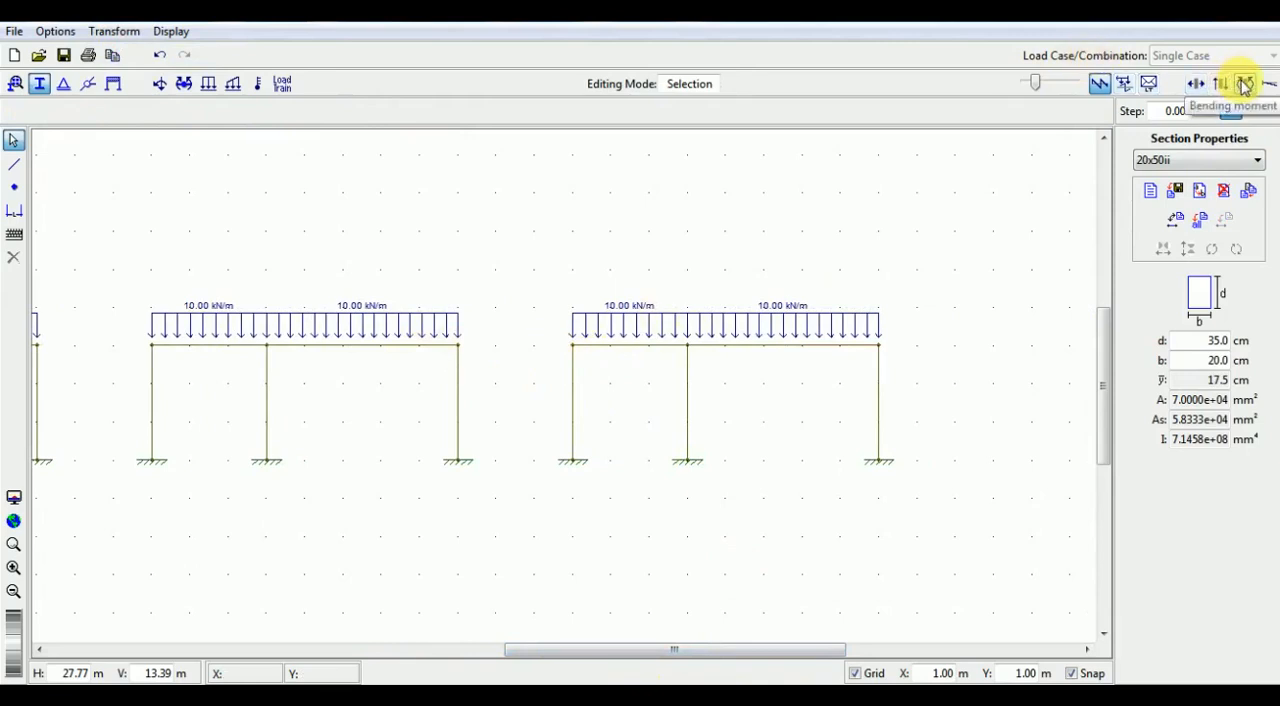
{"action": "left_click", "coordinate": [1244, 84]}
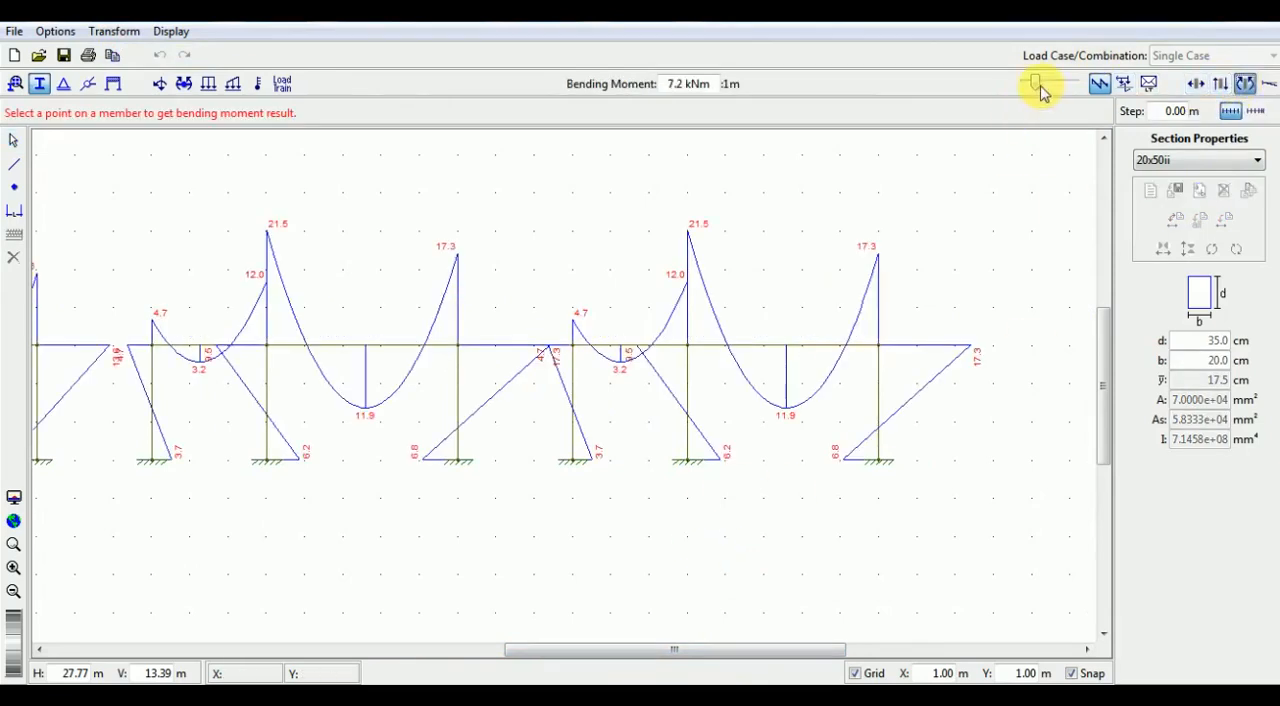
{"action": "left_click_drag", "start_coordinate": [1036, 86], "coordinate": [1029, 86]}
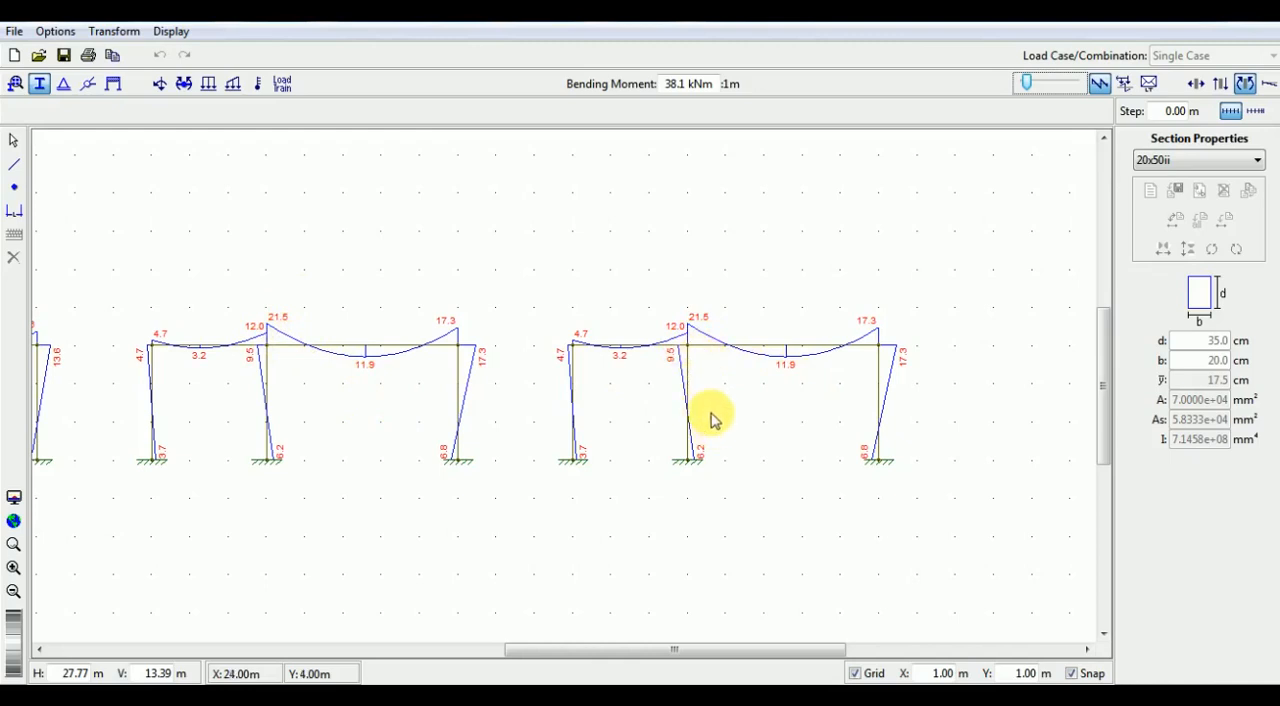
{"action": "key", "text": "Escape"}
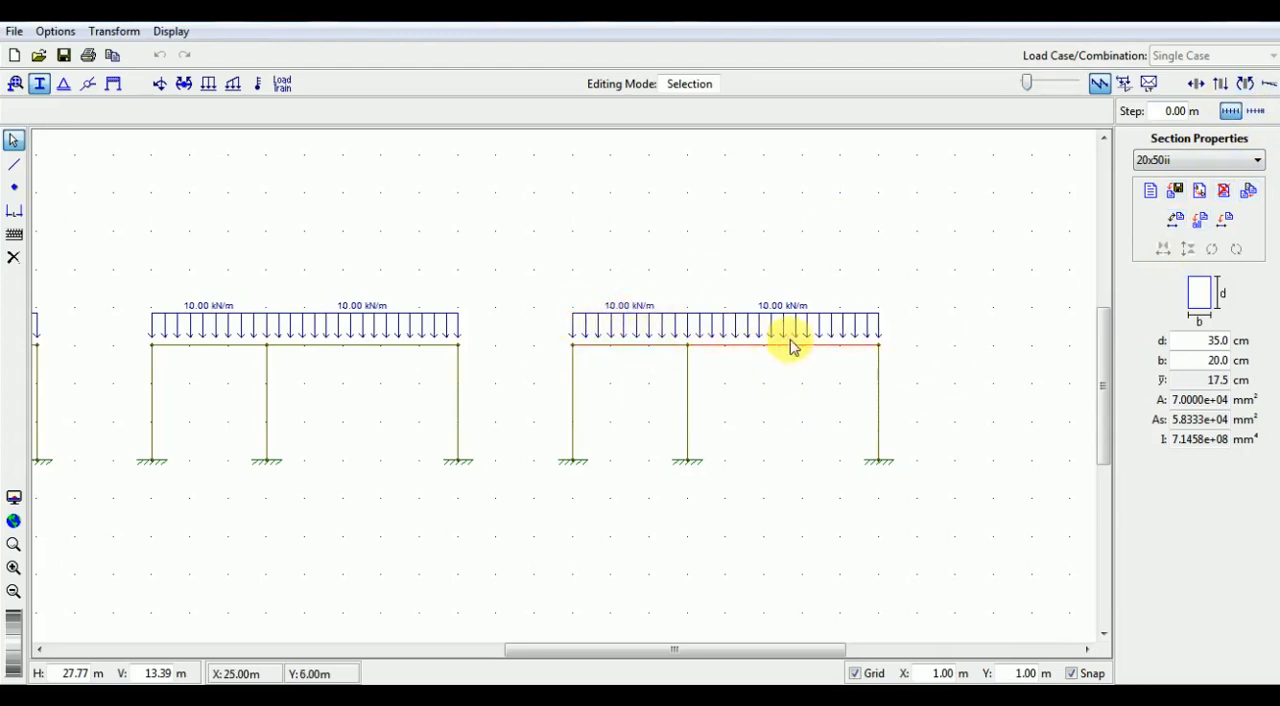
- Compare the frames' bending moment diagrams at a scale of 19.0 kNm : 1 m and query the moment near the top of the first frame's right column
{"action": "left_click_drag", "start_coordinate": [766, 660], "coordinate": [666, 669]}
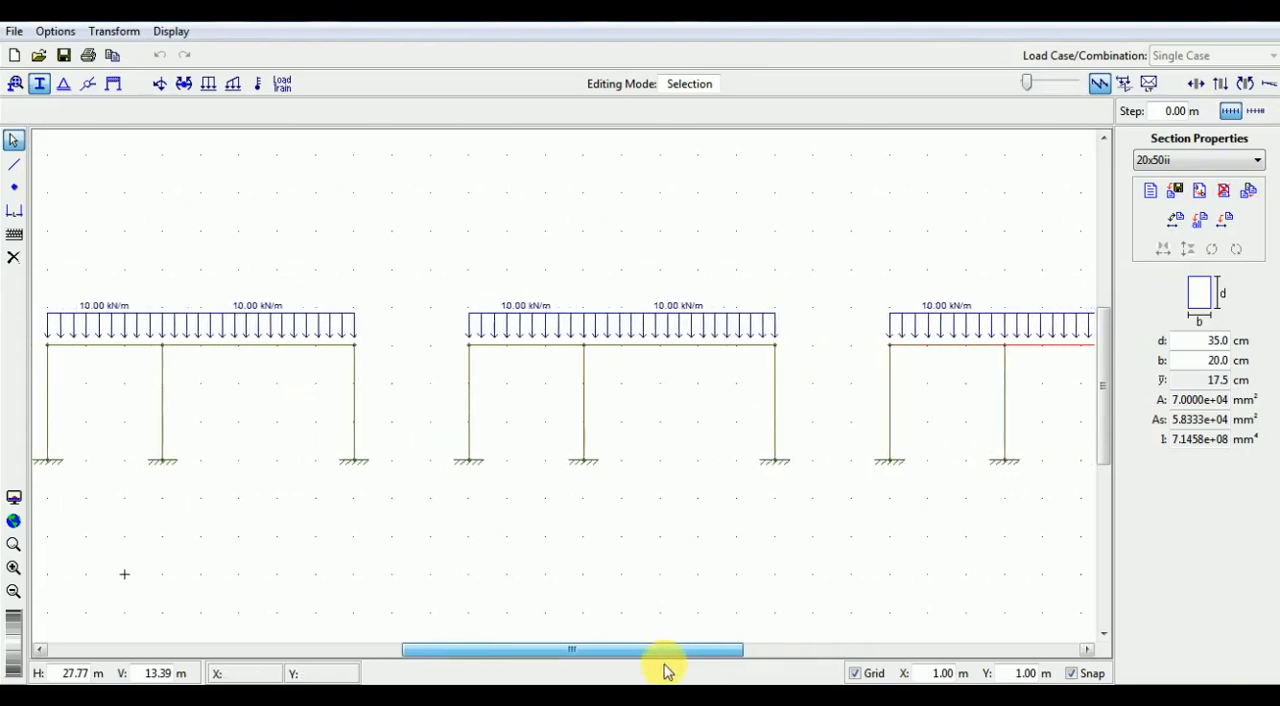
{"action": "left_click", "coordinate": [1247, 85]}
{"action": "left_click_drag", "start_coordinate": [1035, 82], "coordinate": [1028, 85]}
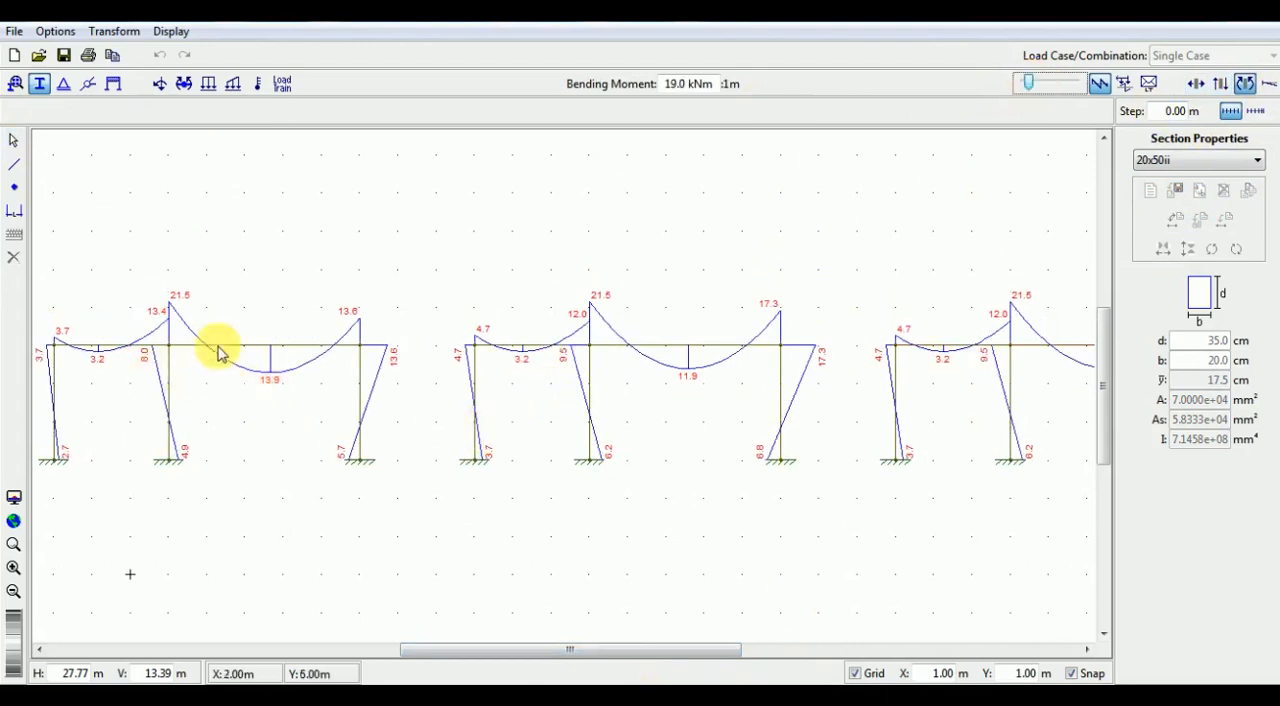
{"action": "left_click", "coordinate": [361, 356]}
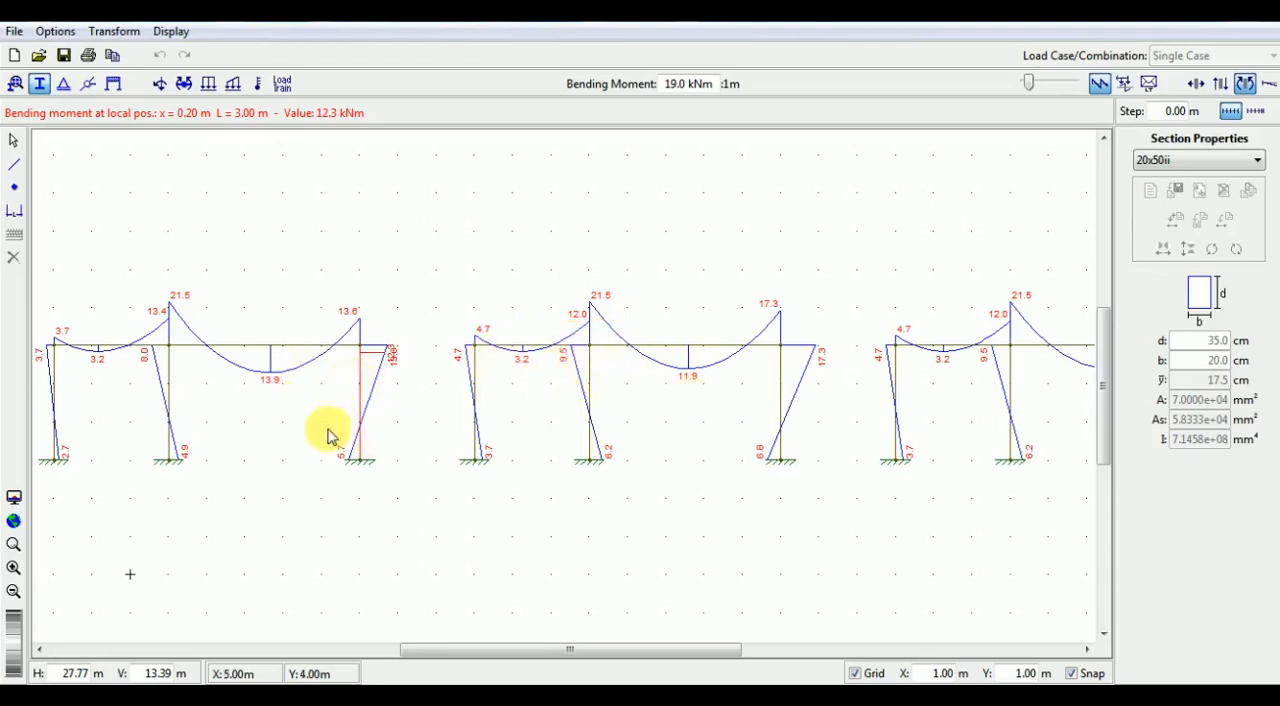
{"action": "left_click", "coordinate": [266, 478]}
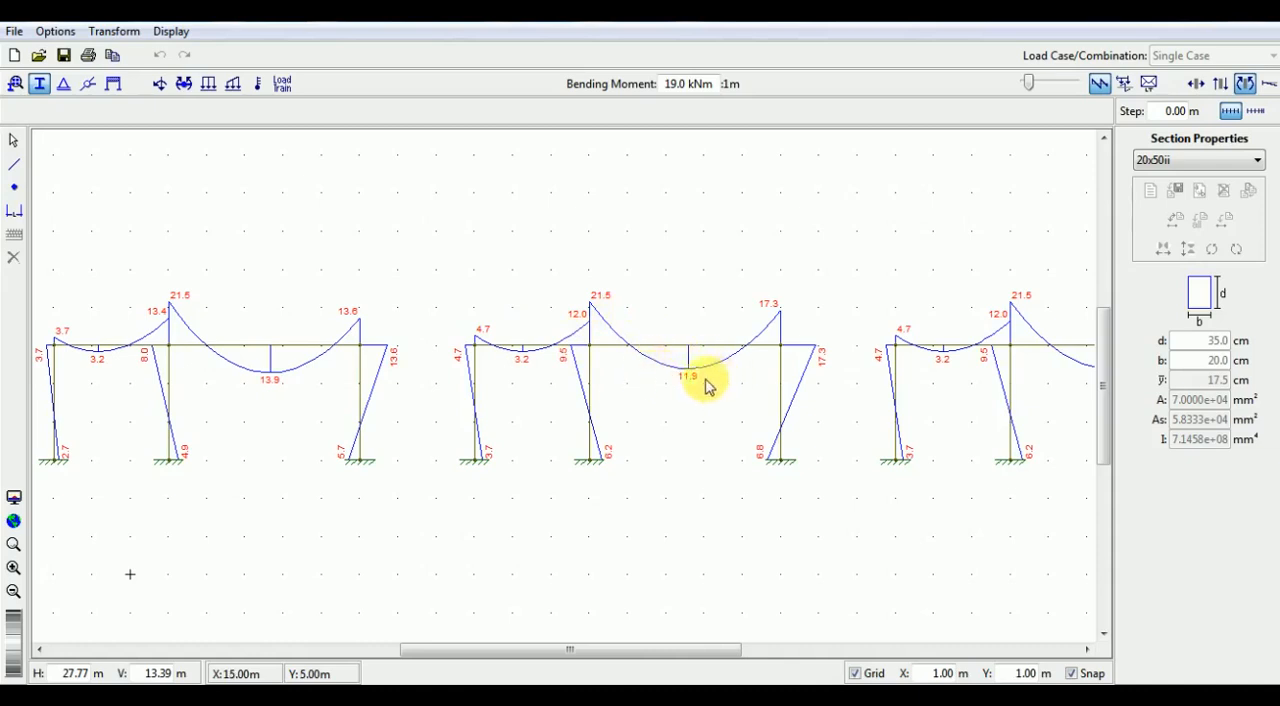
- Assign the 20x50 iii section to the third frame's right beam span and display the deformed configuration
{"action": "left_click_drag", "start_coordinate": [657, 652], "coordinate": [754, 657]}
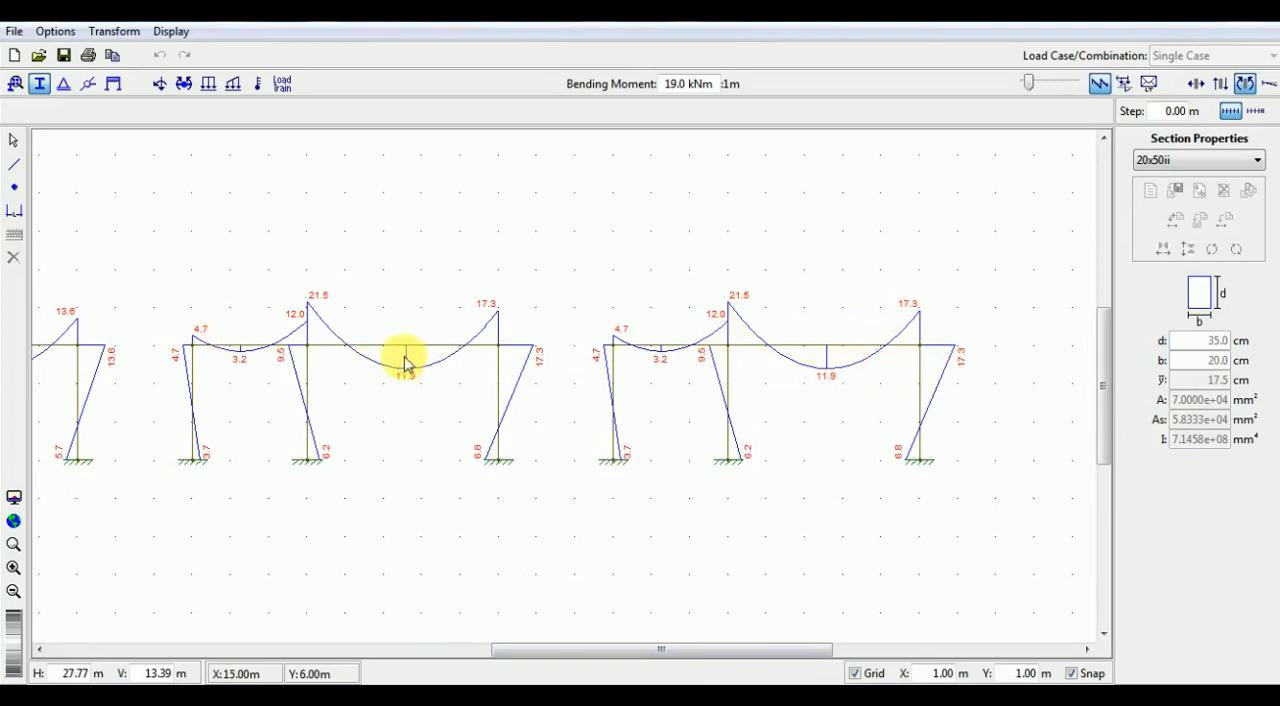
{"action": "left_click", "coordinate": [1228, 162]}
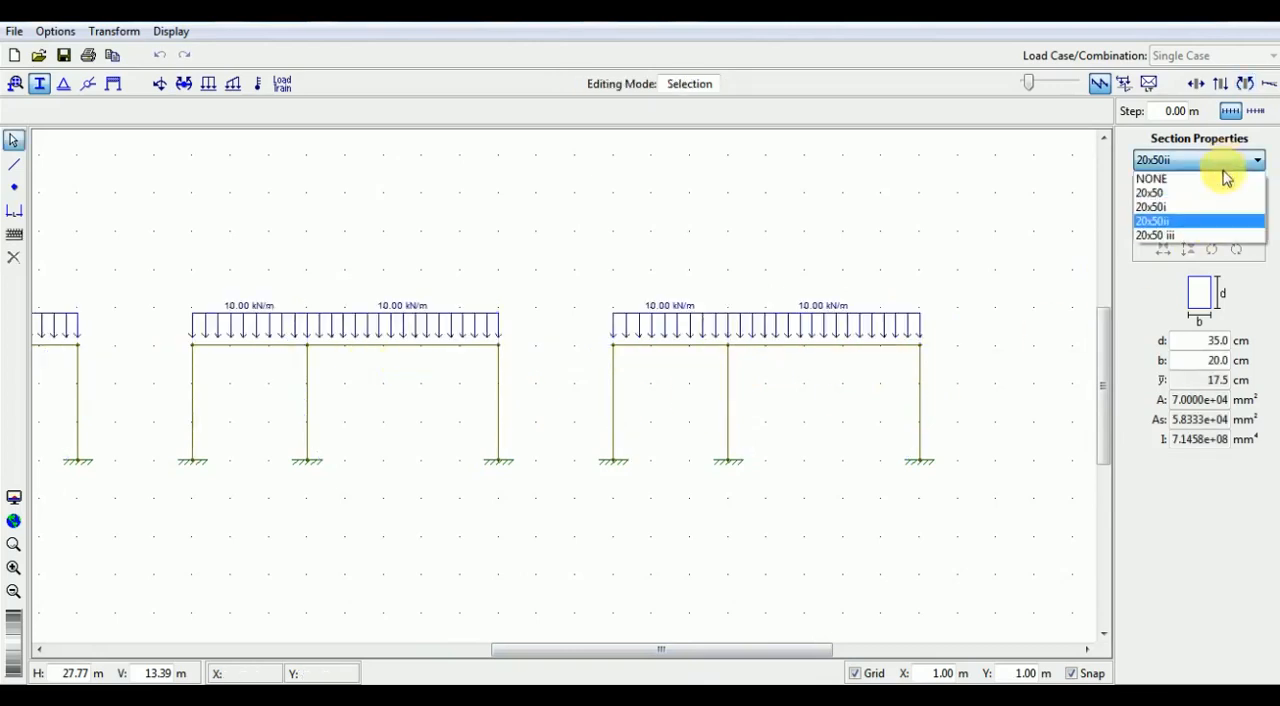
{"action": "left_click", "coordinate": [1216, 236]}
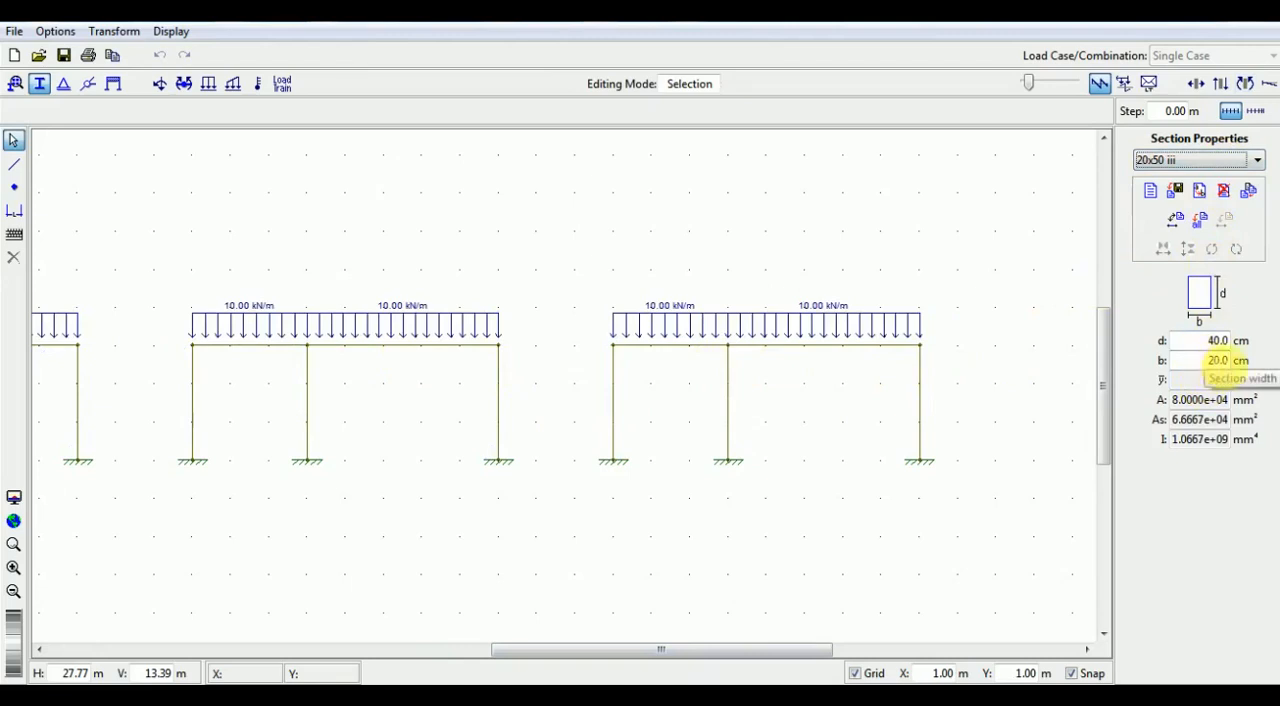
{"action": "left_click", "coordinate": [900, 343]}
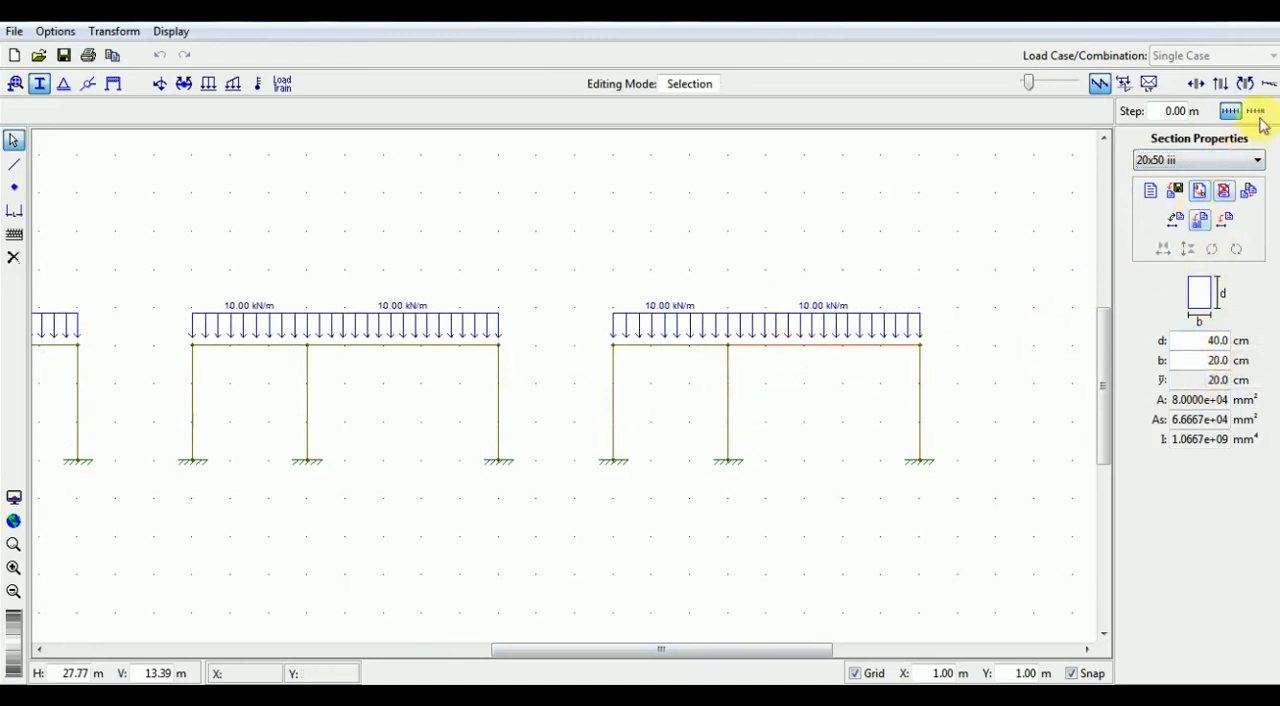
{"action": "left_click", "coordinate": [1175, 220]}
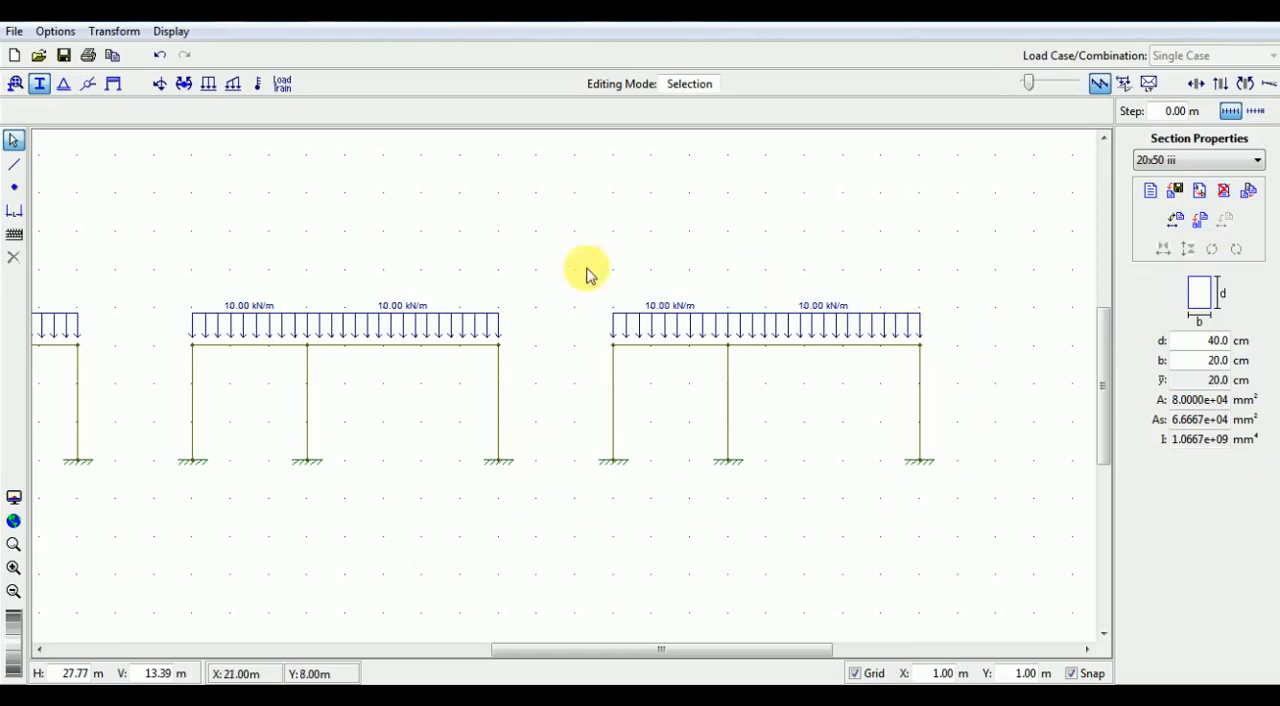
{"action": "left_click", "coordinate": [1246, 84]}
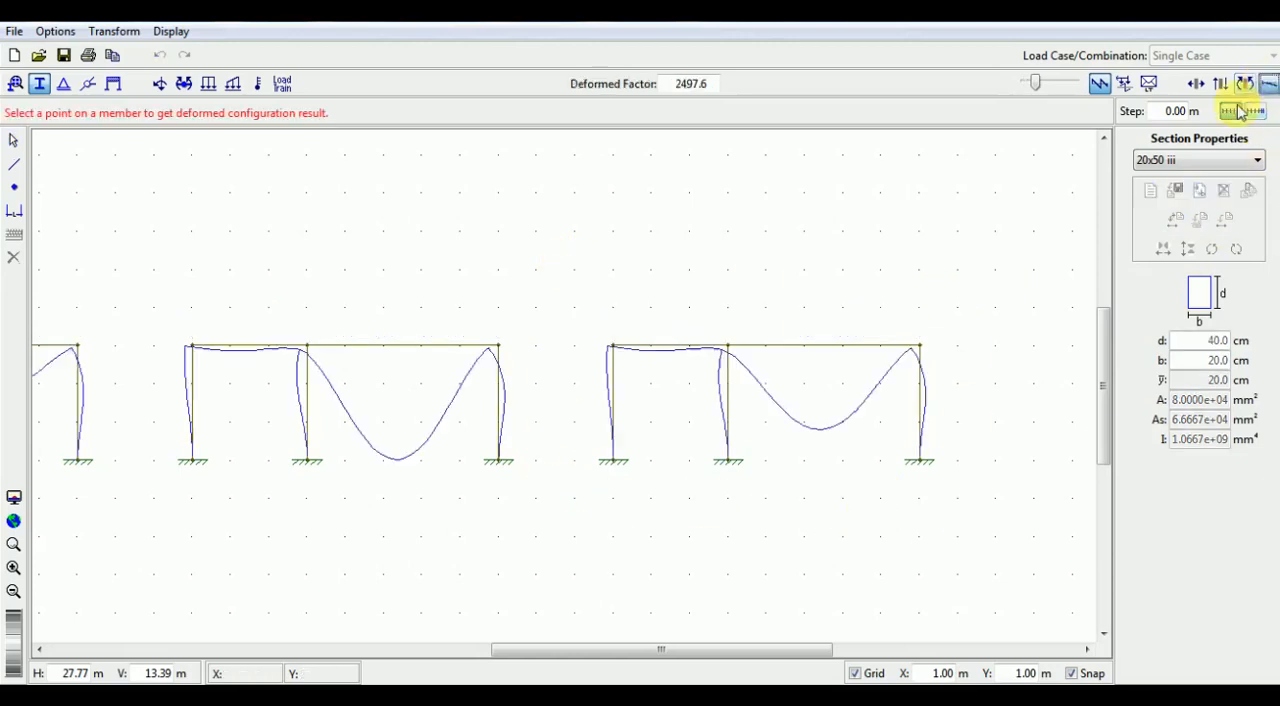
- Query the deformation of the third frame's right beam span and compare the bending moment diagrams of the first two frames
{"action": "left_click", "coordinate": [821, 347]}
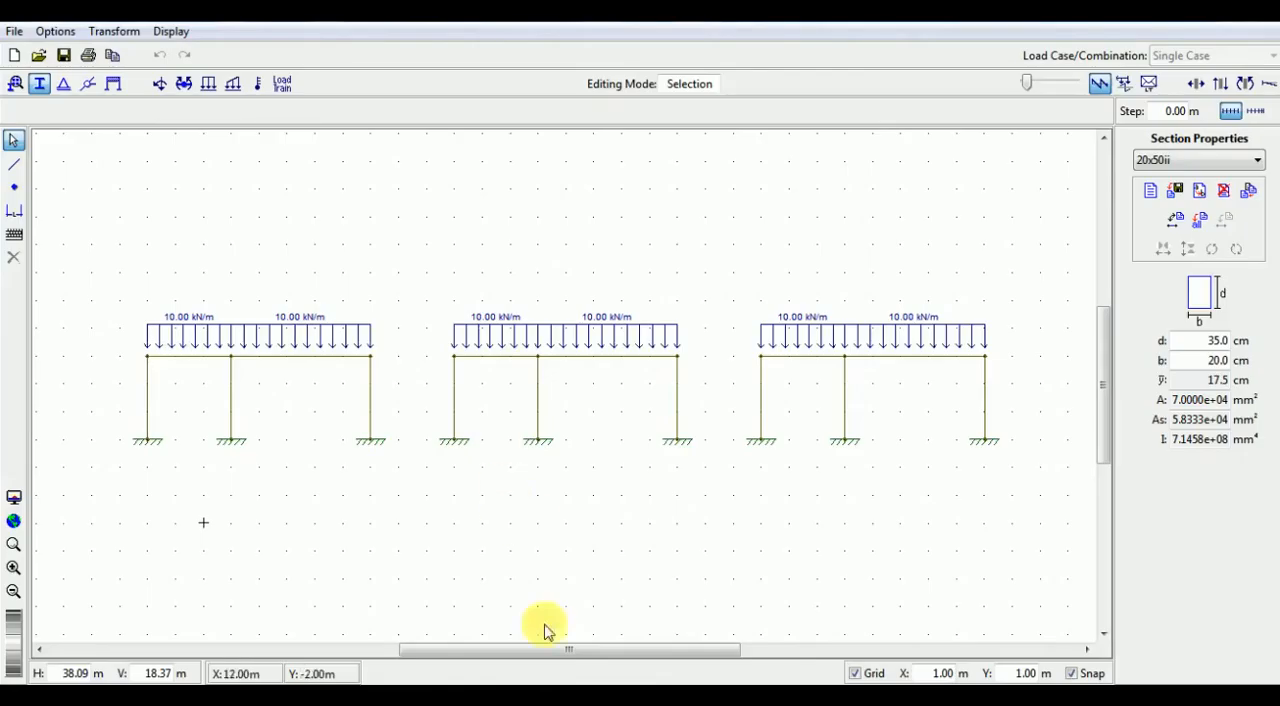
{"action": "left_click_drag", "start_coordinate": [553, 650], "coordinate": [490, 649]}
{"action": "scroll", "coordinate": [415, 410], "scroll_direction": "up", "scroll_amount": 5}
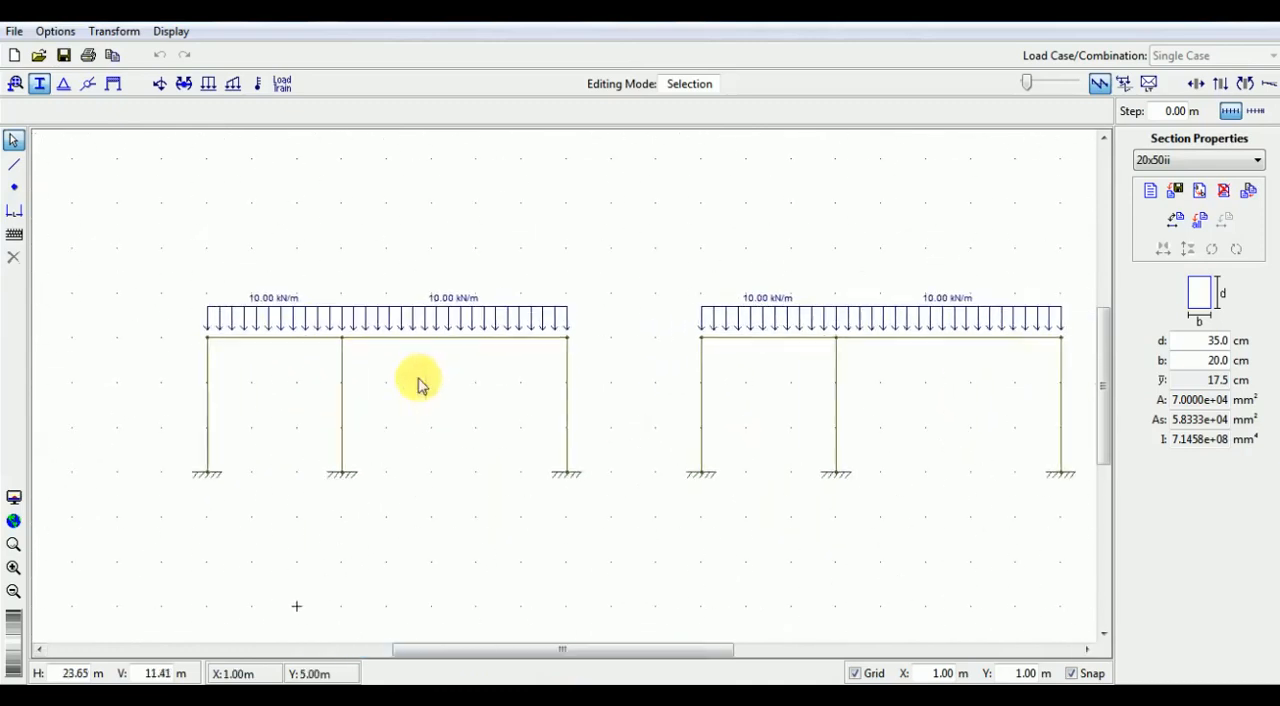
{"action": "left_click", "coordinate": [1244, 86]}
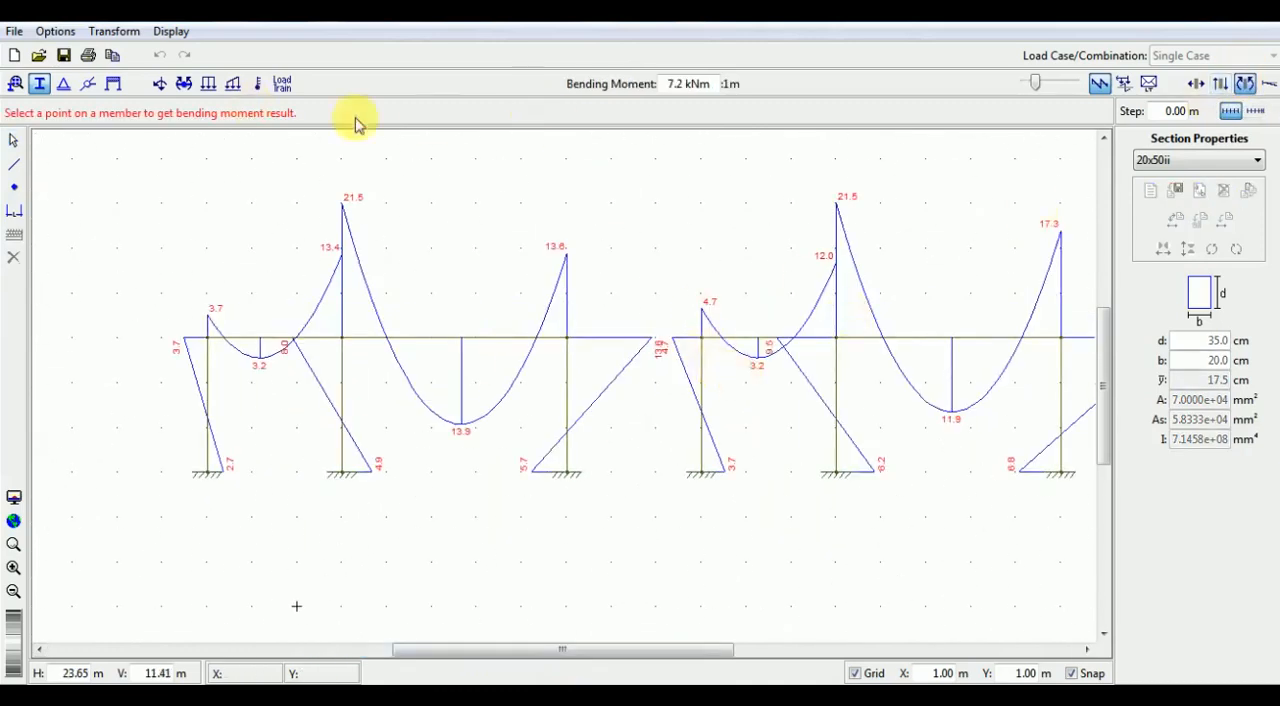
{"action": "left_click_drag", "start_coordinate": [1040, 88], "coordinate": [1034, 88]}
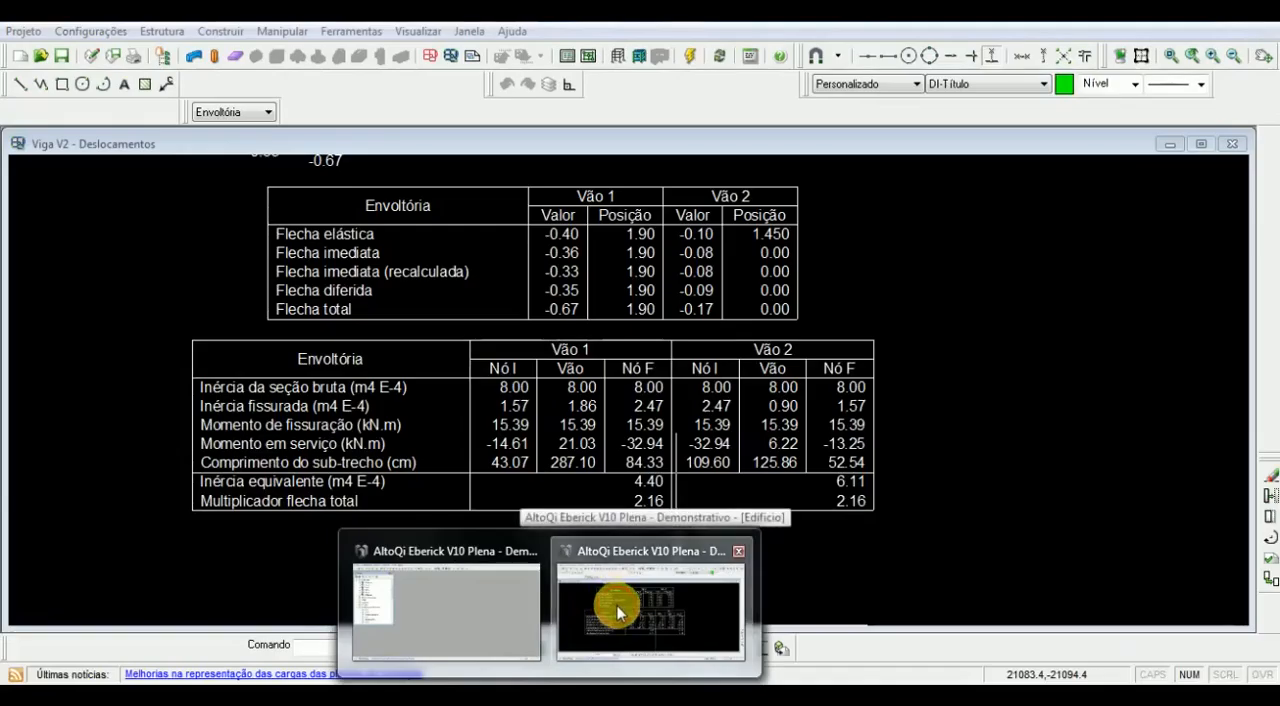
- Switch to AltoQi Eberick and examine the inertia and service moment table for both spans of beam V2
{"action": "left_click", "coordinate": [617, 605]}
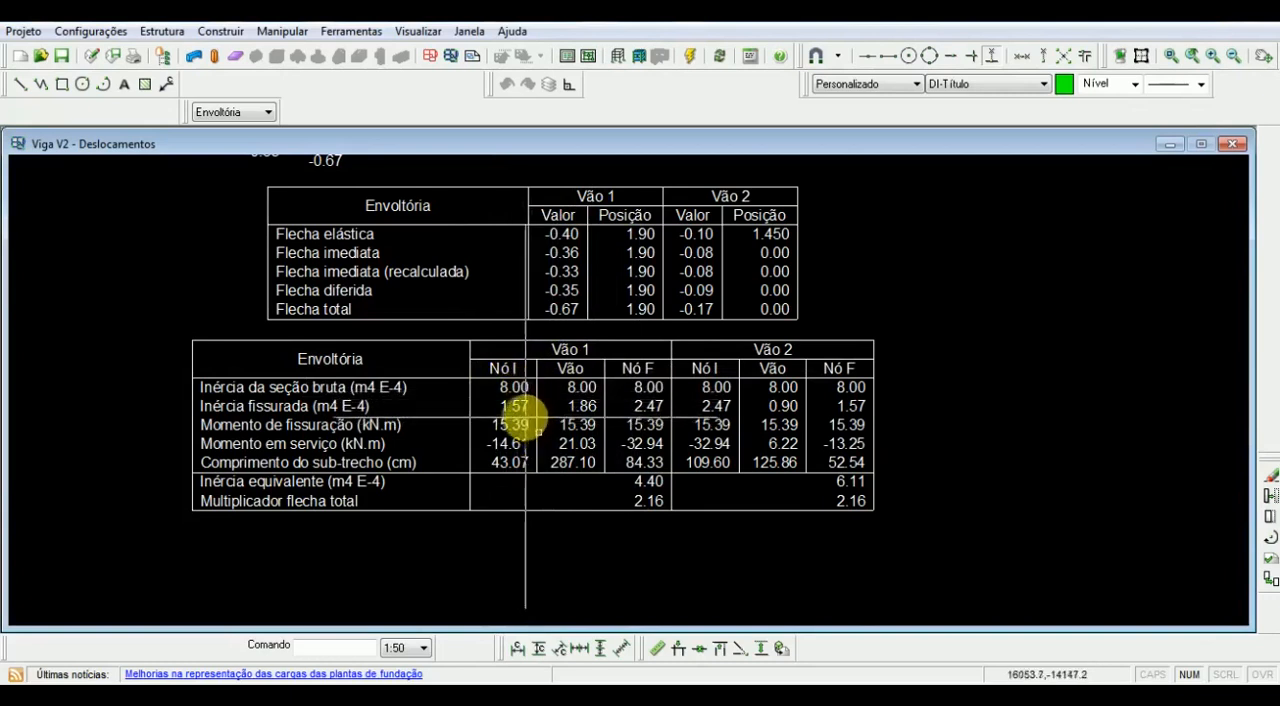
{"action": "left_click", "coordinate": [526, 418]}
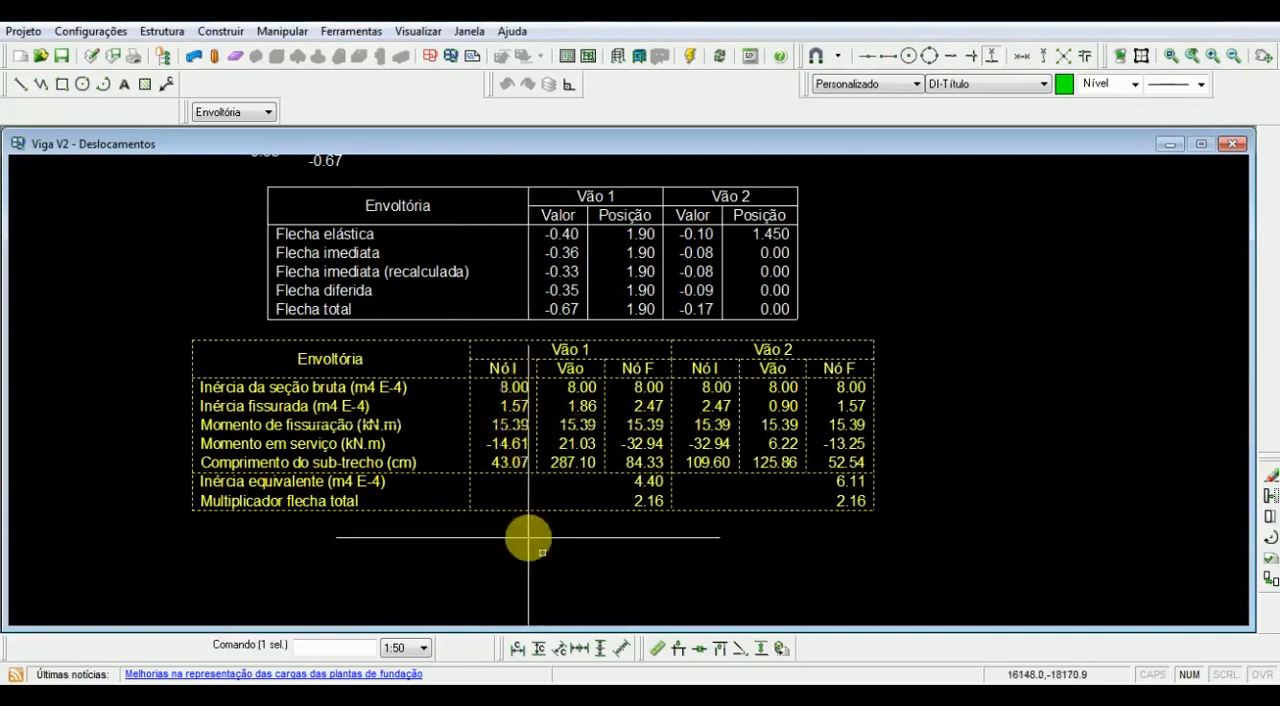
{"action": "key", "text": "Escape"}
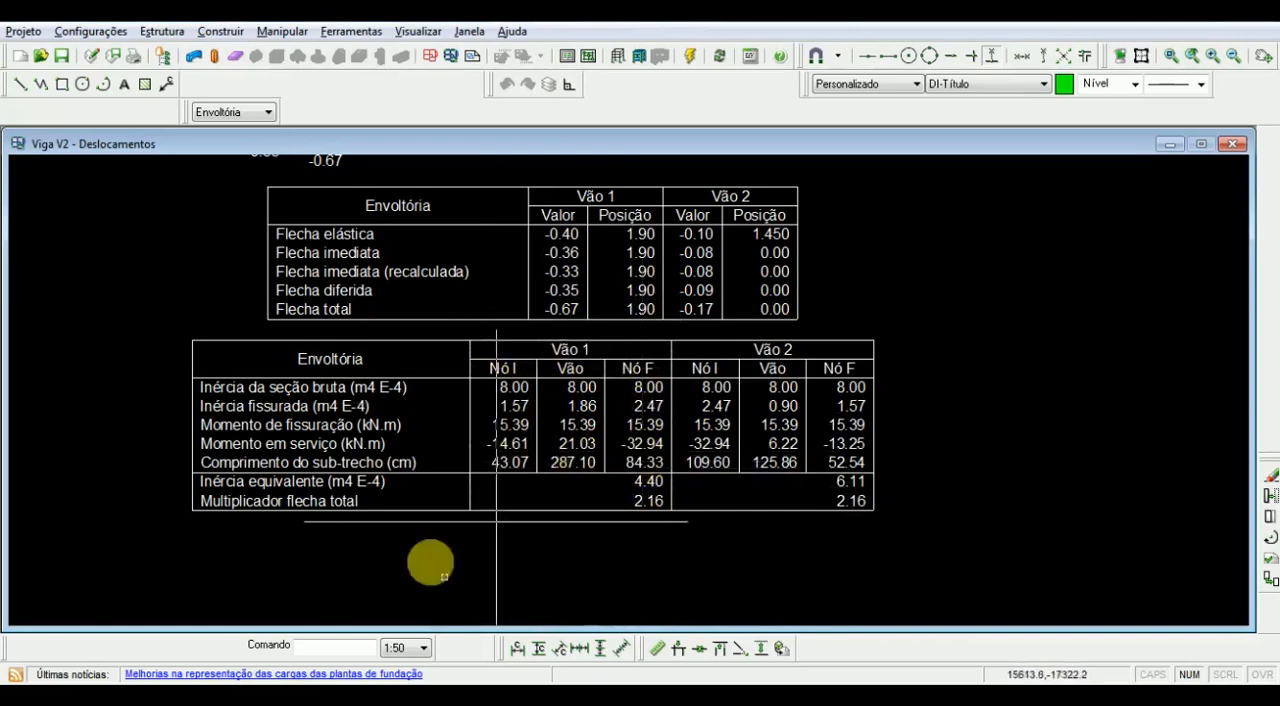
- Switch to the Excel sheet Eberick Viga and review the Ic, I ii, Mr and Ma parameters of TRECHO 1
{"action": "left_click", "coordinate": [274, 699]}
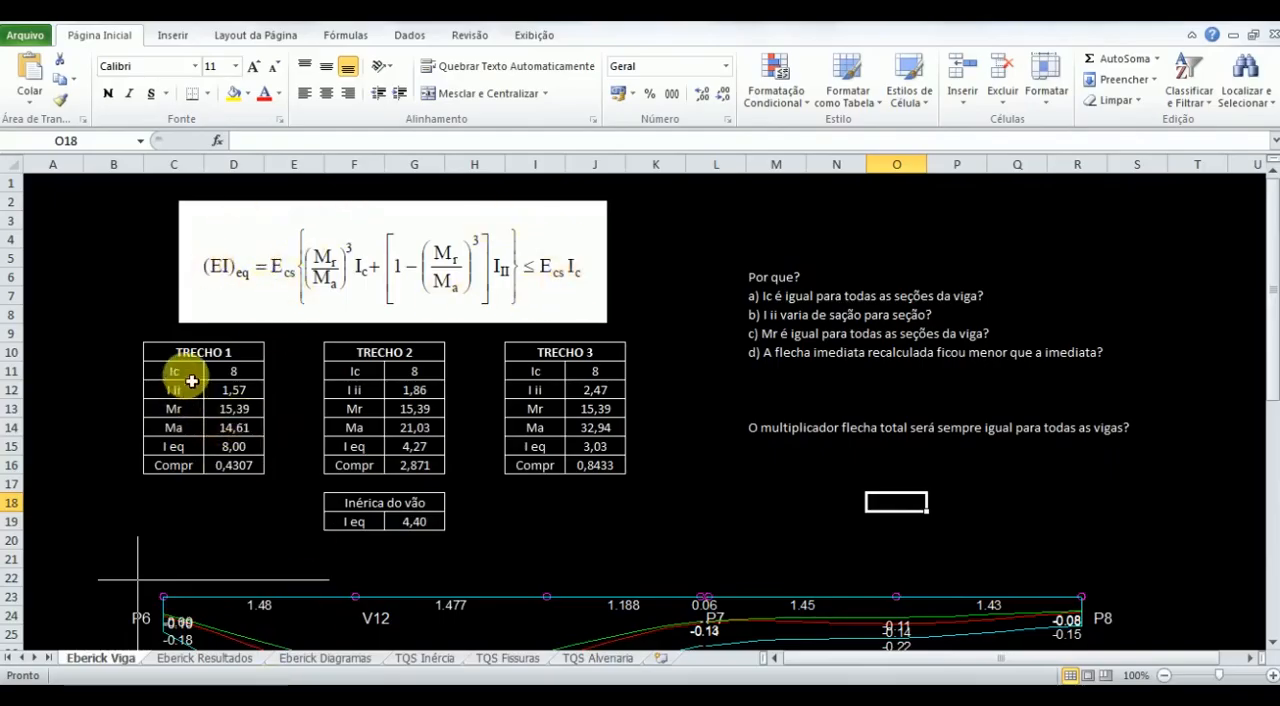
{"action": "left_click", "coordinate": [191, 381]}
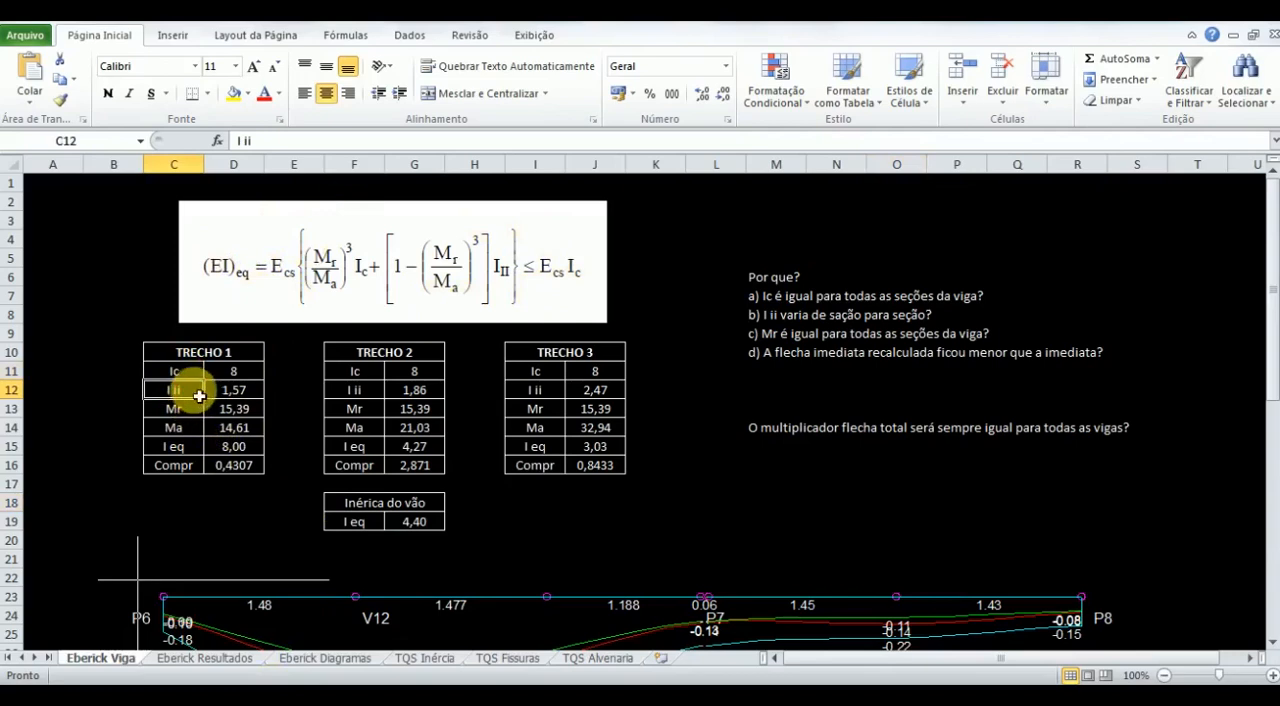
{"action": "left_click", "coordinate": [192, 415]}
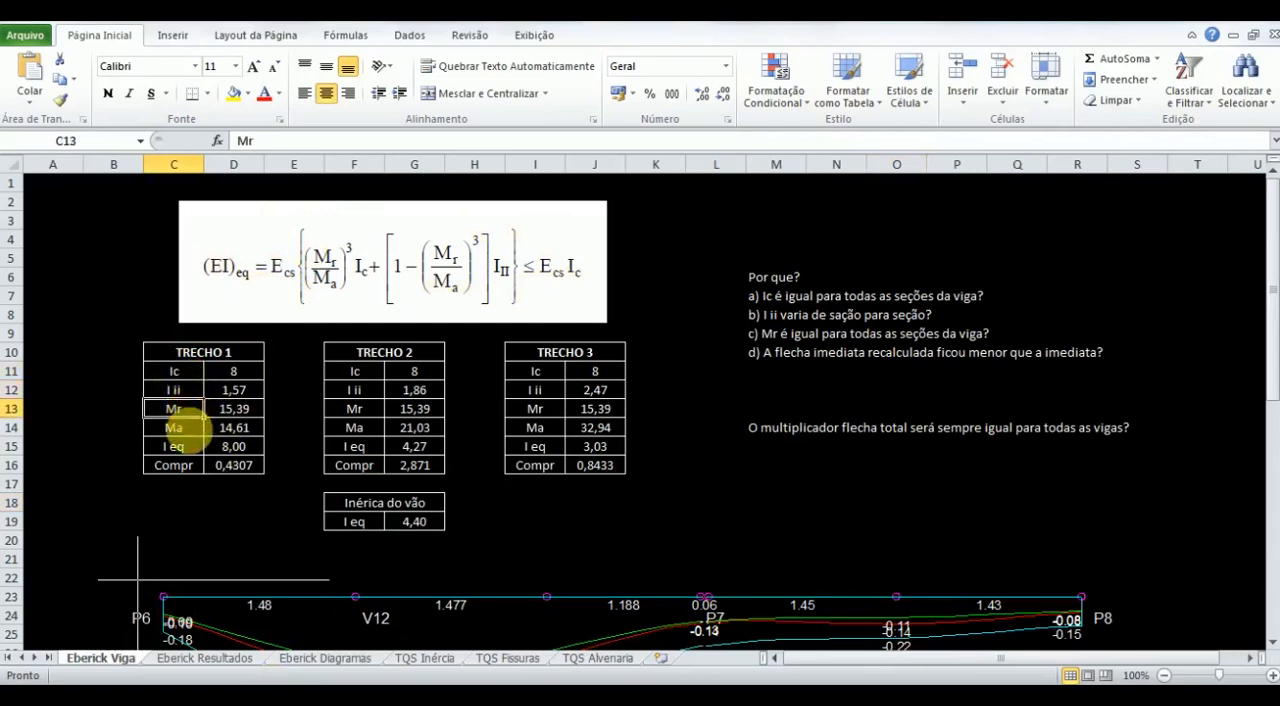
{"action": "left_click", "coordinate": [194, 432]}
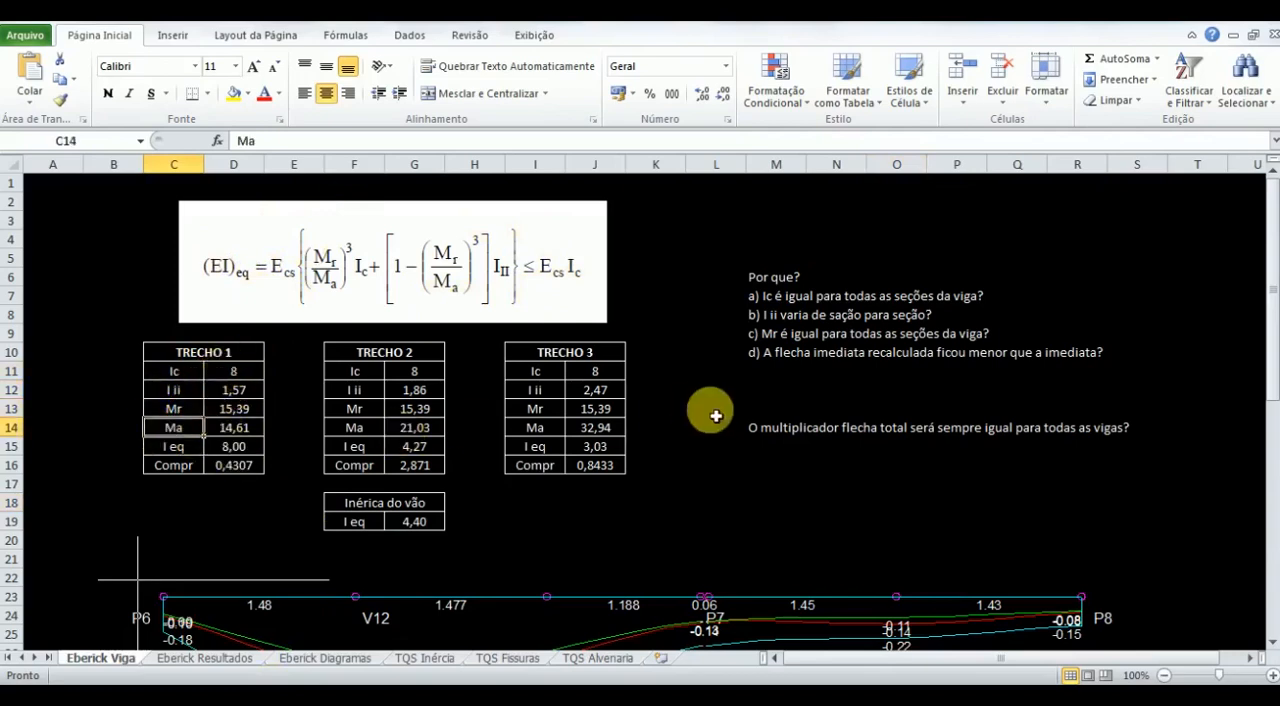
- Inspect the I eq formulas of TRECHO 1, 2 and 3, checking TRECHO 1 against its Mr, Ma and Ic values
{"action": "left_click", "coordinate": [233, 448]}
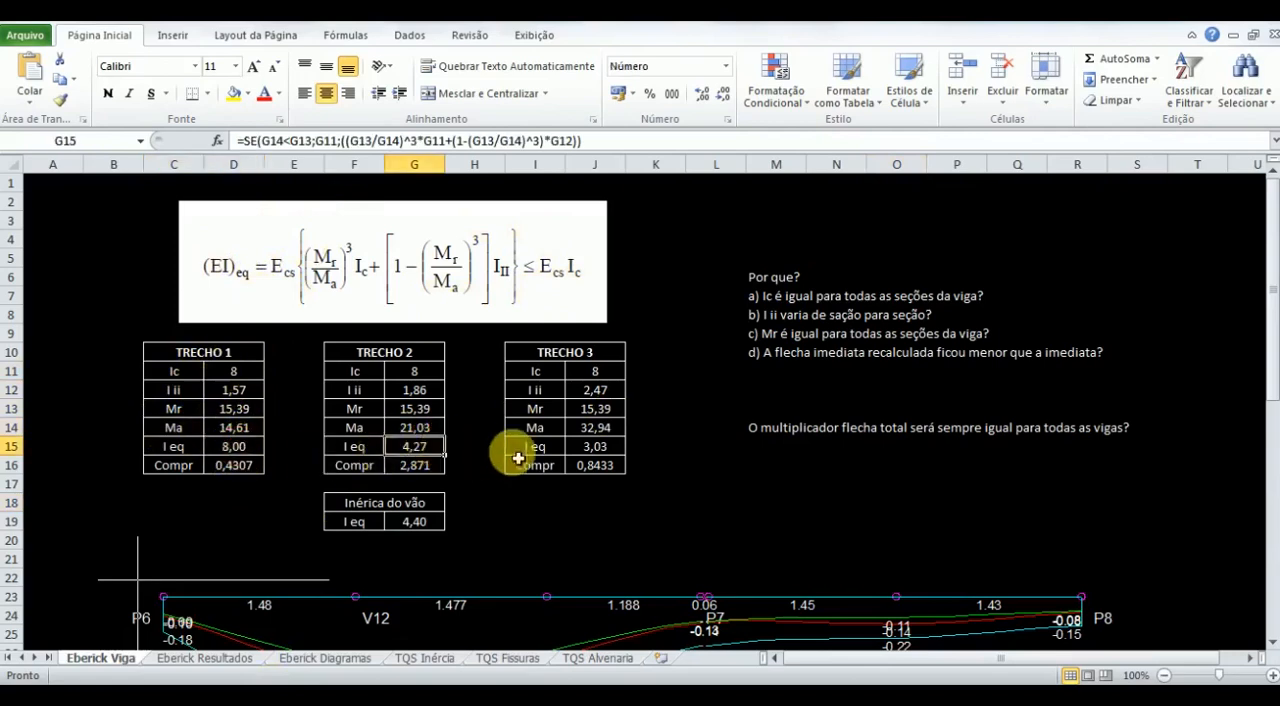
{"action": "left_click", "coordinate": [593, 451]}
{"action": "left_click", "coordinate": [233, 448]}
{"action": "left_click", "coordinate": [258, 431]}
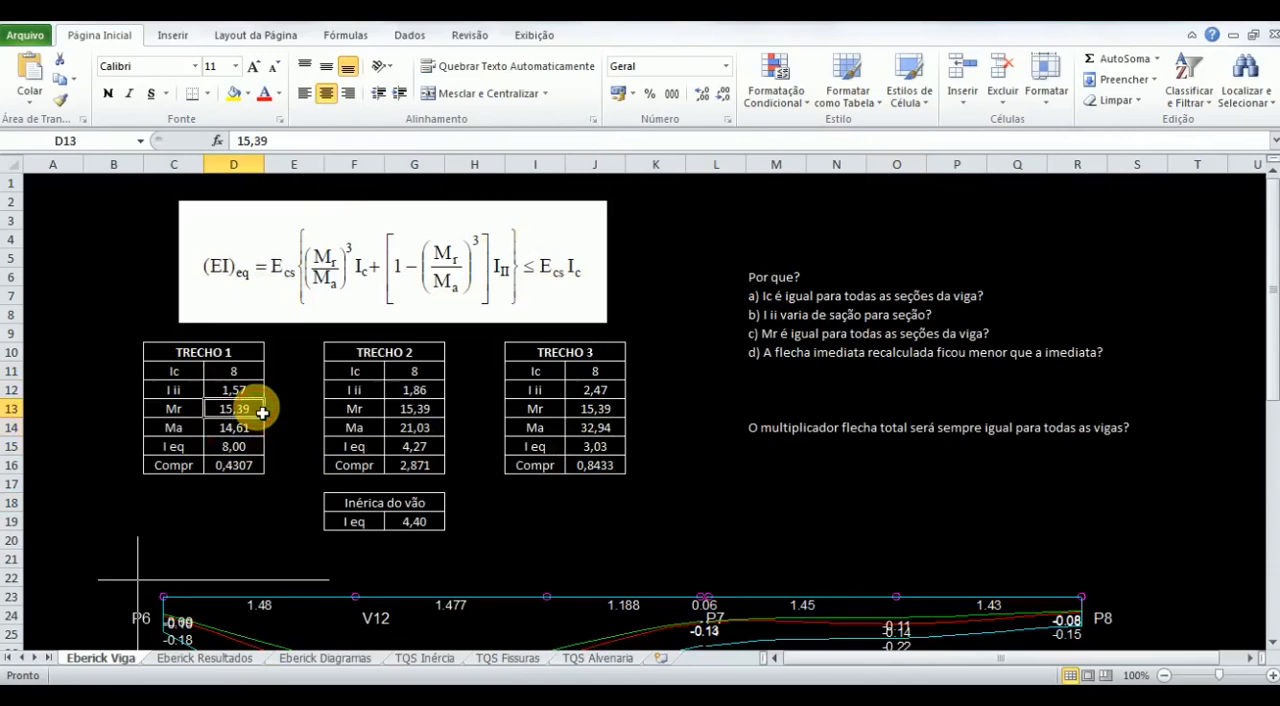
{"action": "left_click", "coordinate": [257, 453]}
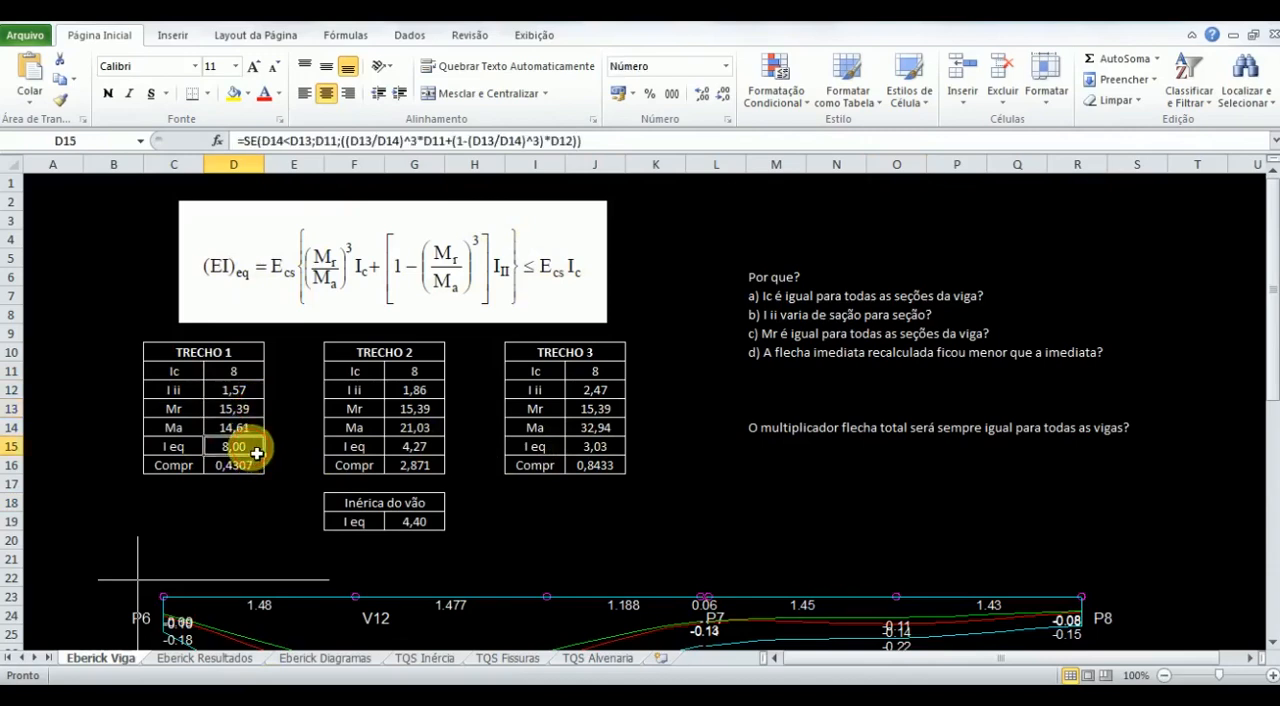
{"action": "left_click", "coordinate": [254, 379]}
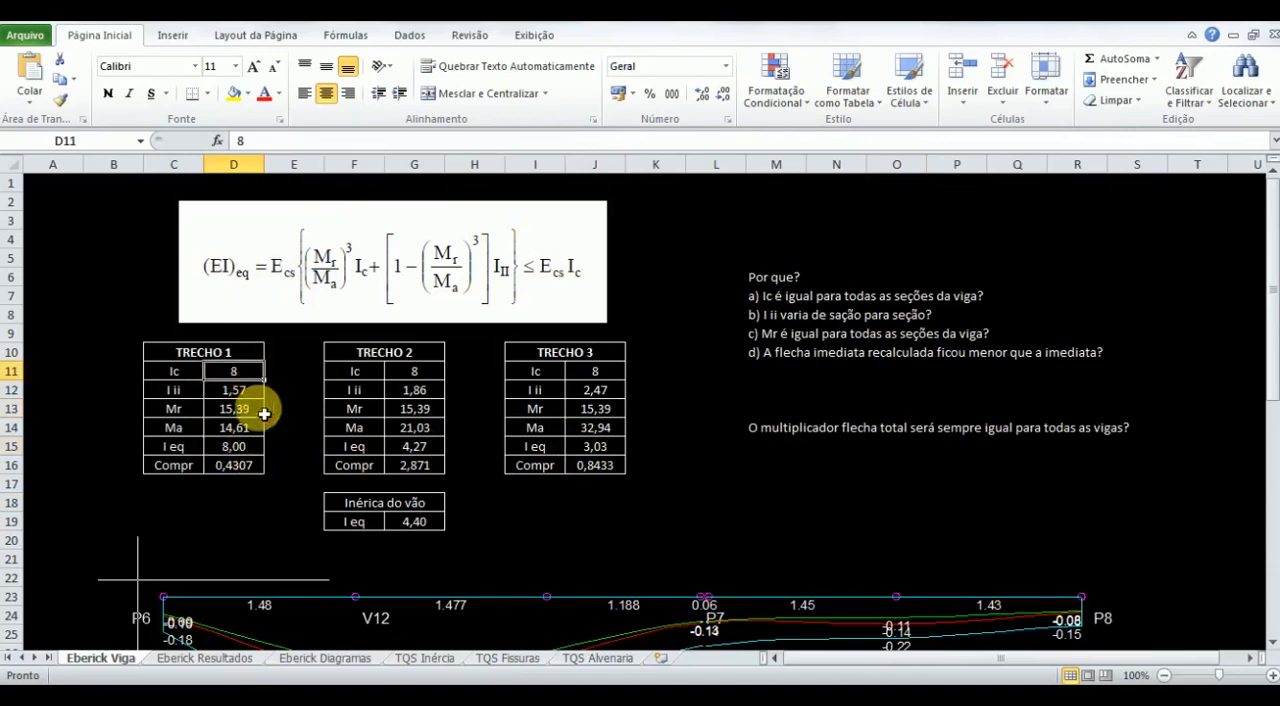
{"action": "left_click", "coordinate": [438, 452]}
{"action": "left_click", "coordinate": [594, 455]}
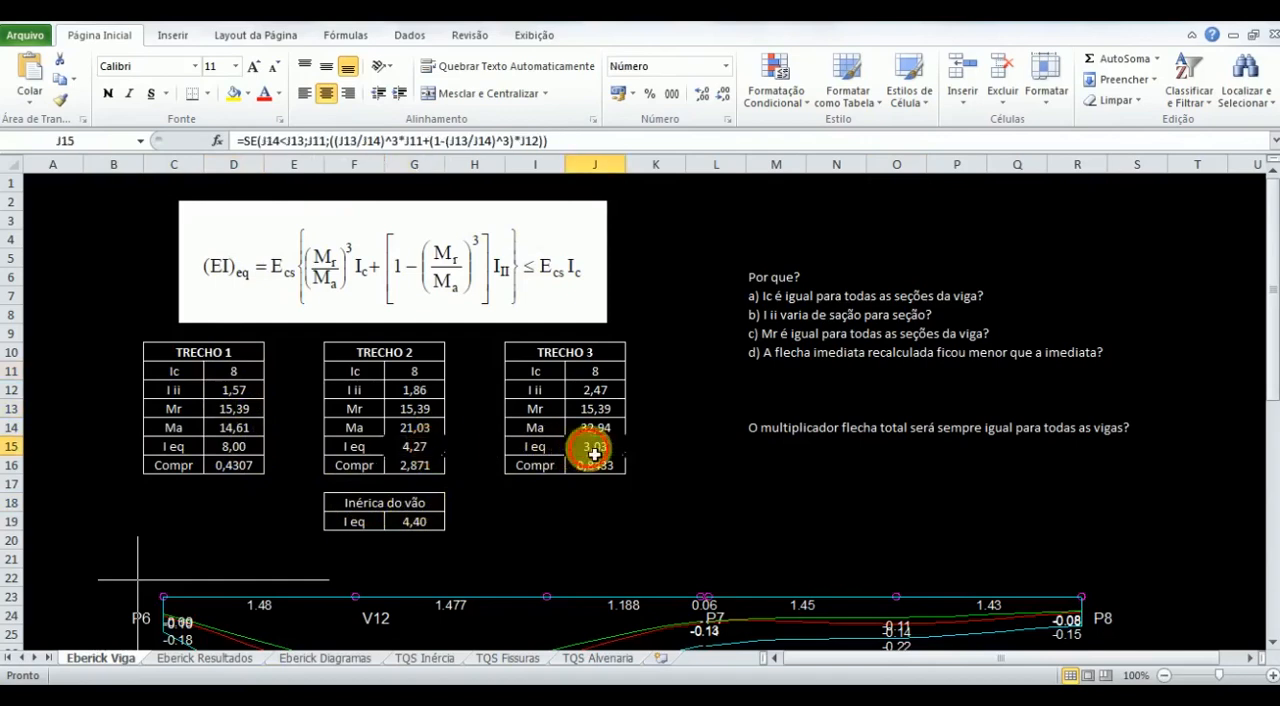
- Inspect the span's weighted I eq formula in G19 and compare it with the Inércia equivalente row in Eberick's beam V2 table
{"action": "left_click", "coordinate": [427, 532]}
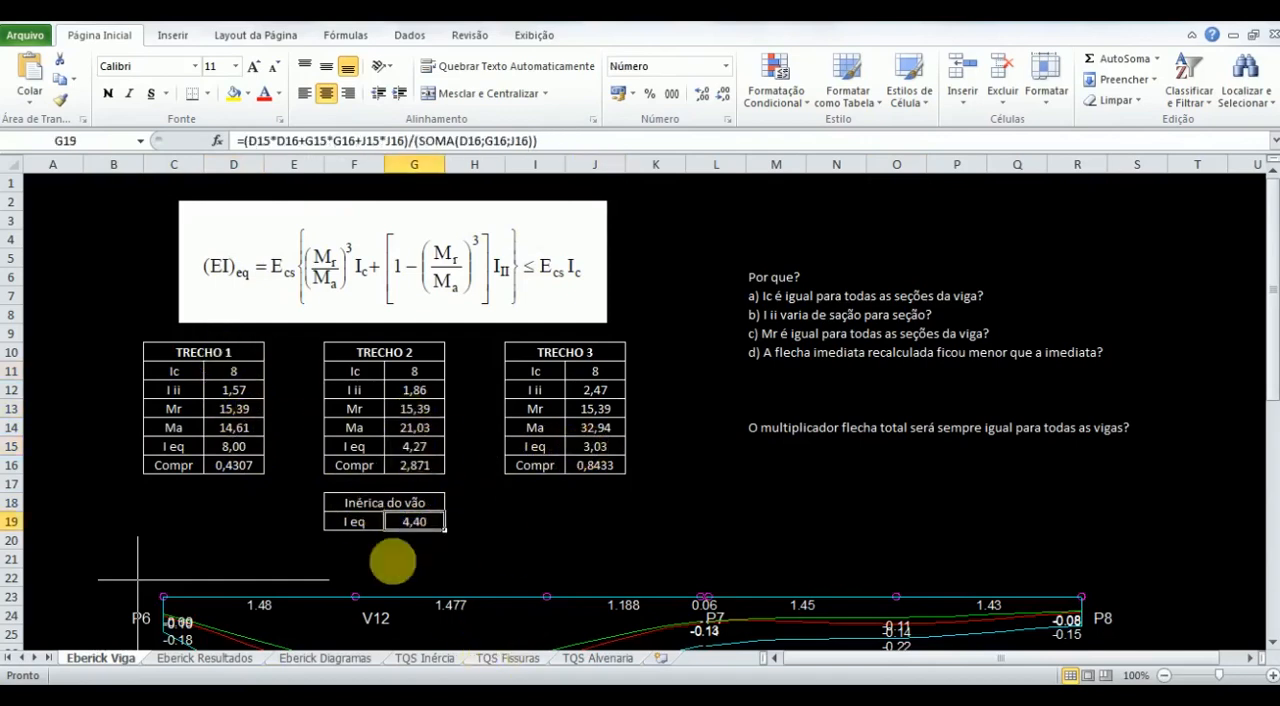
{"action": "left_click", "coordinate": [651, 609]}
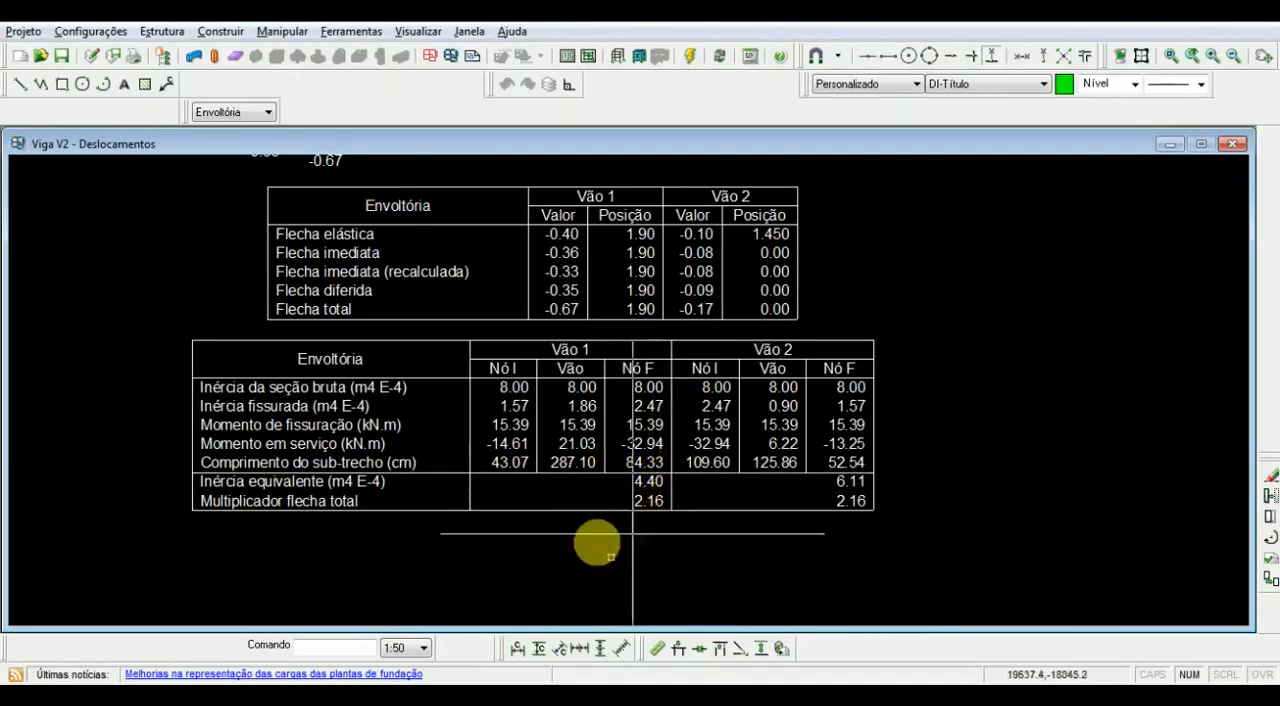
{"action": "left_click", "coordinate": [262, 702]}
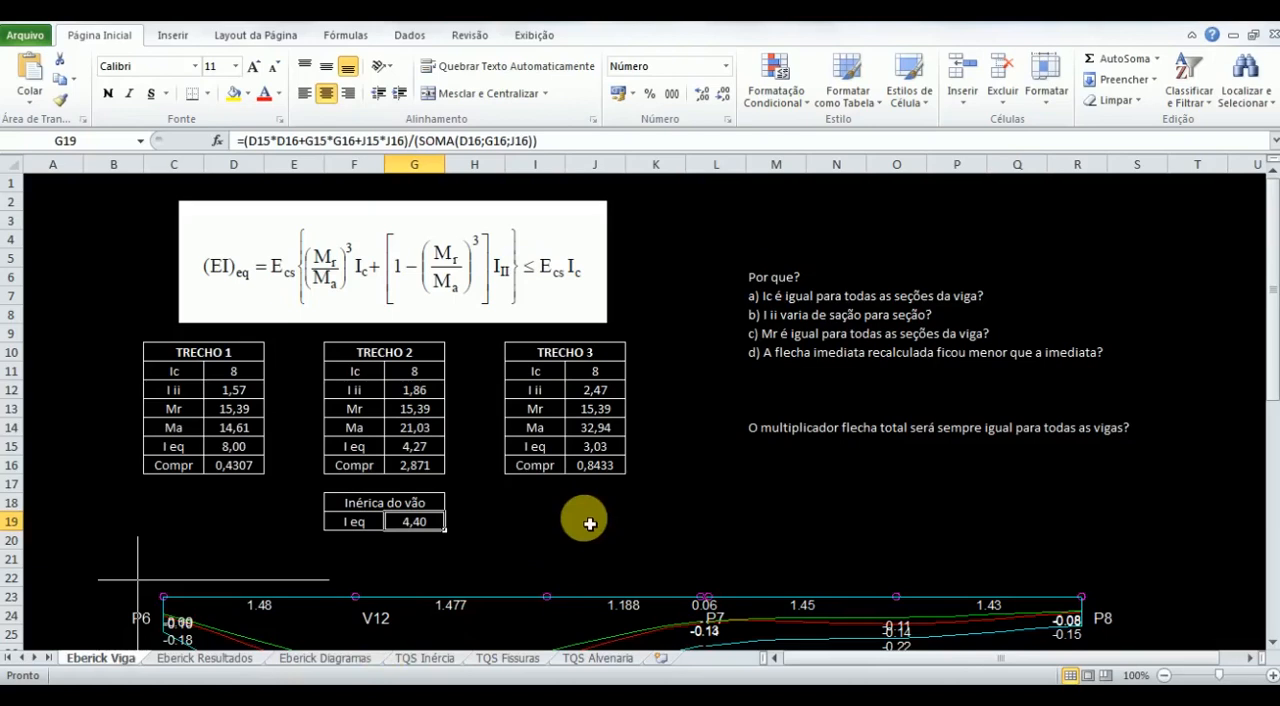
{"action": "key", "text": "alt+Tab"}
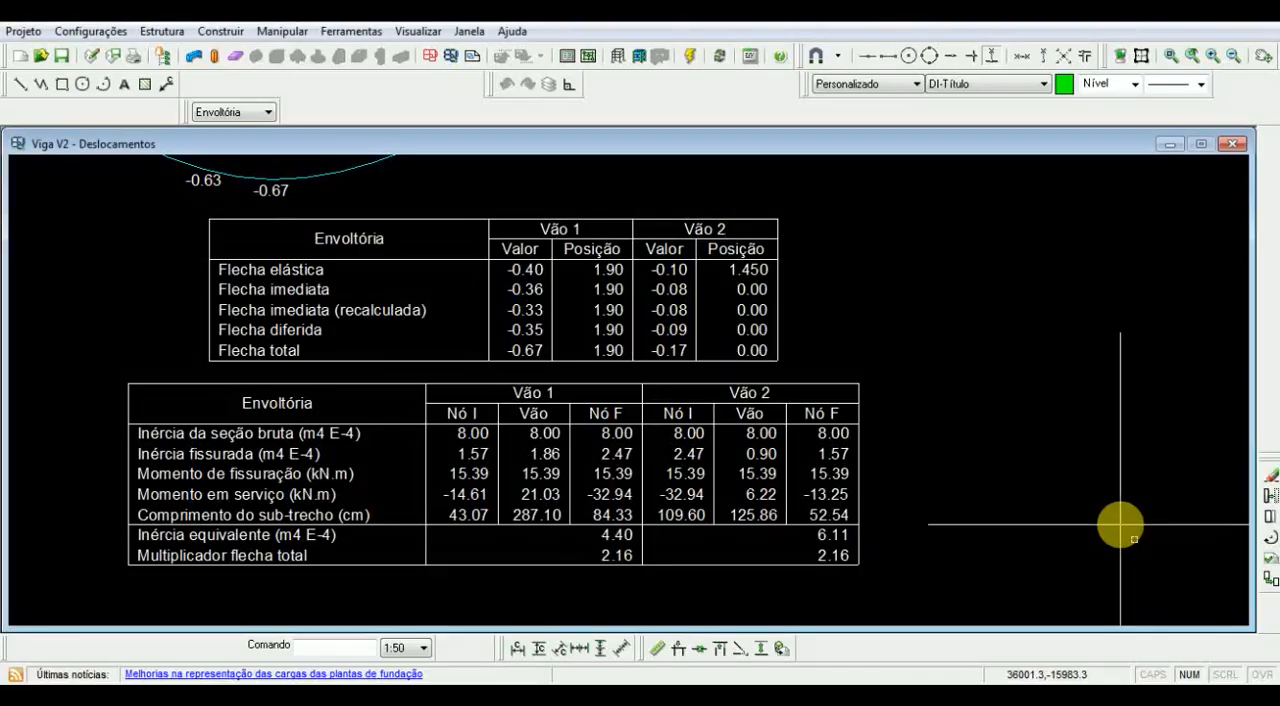